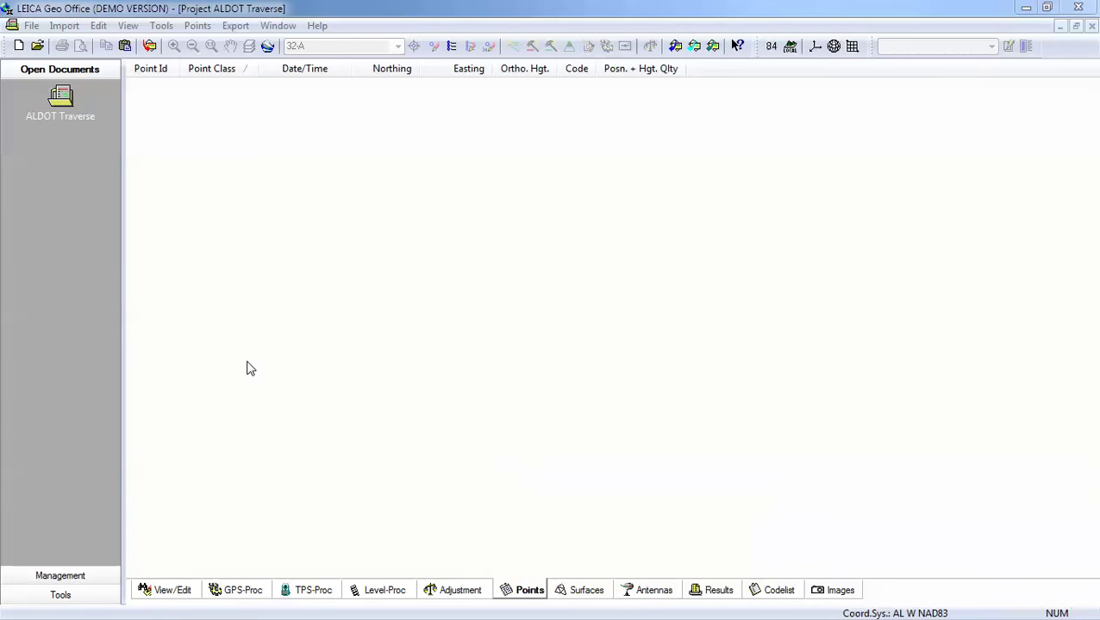
Close ALDOT Traverse and open the ALDOT Control project.
left_click(1091, 27)
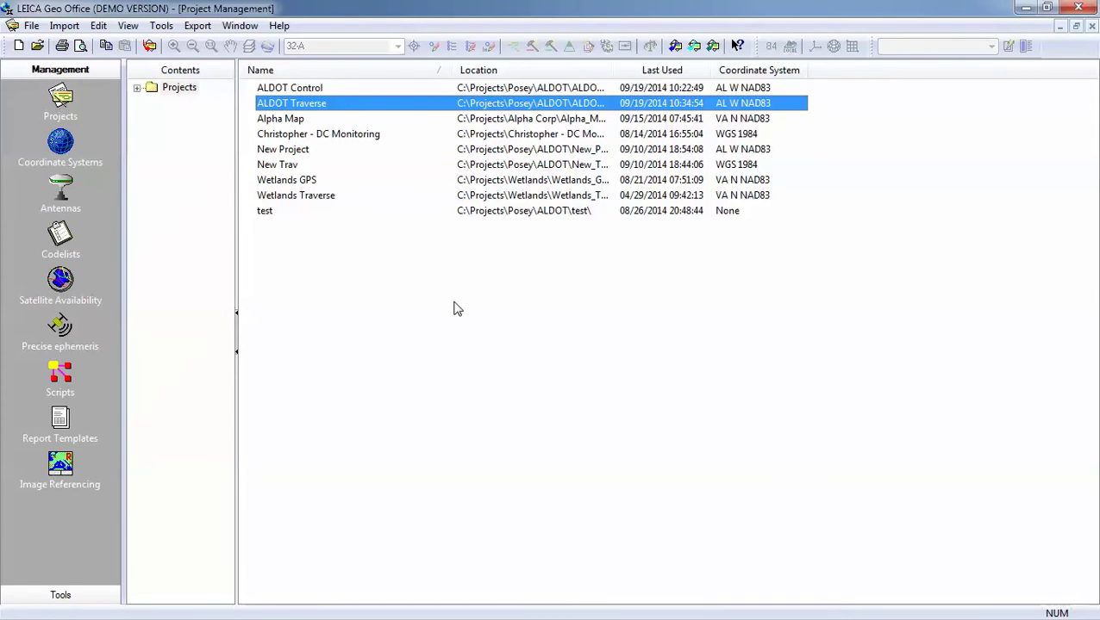
left_click(310, 89)
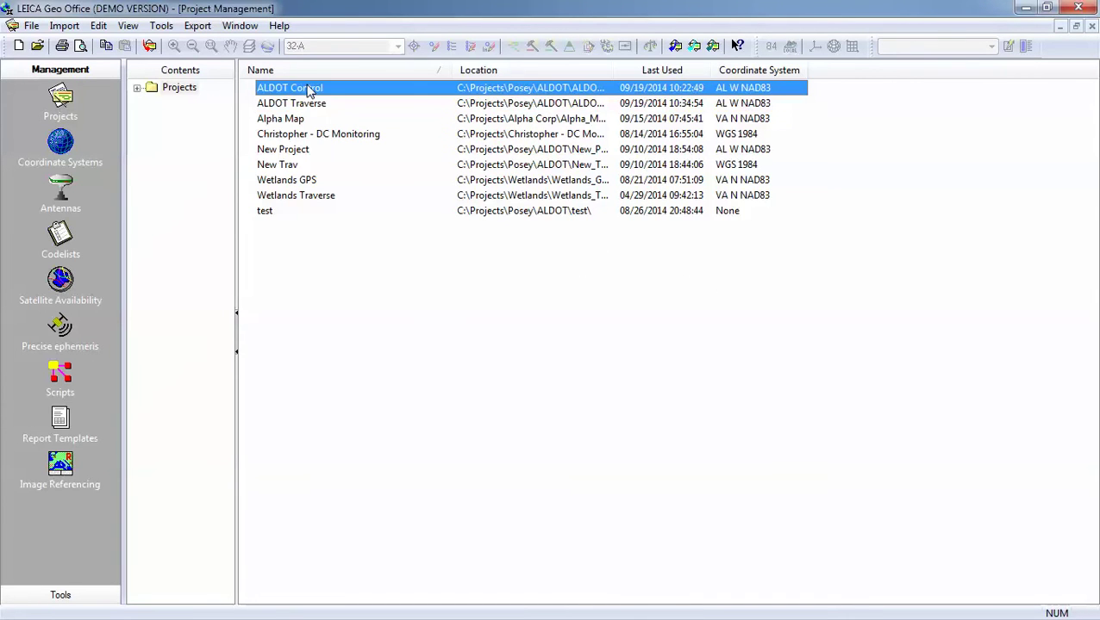
double_click(310, 90)
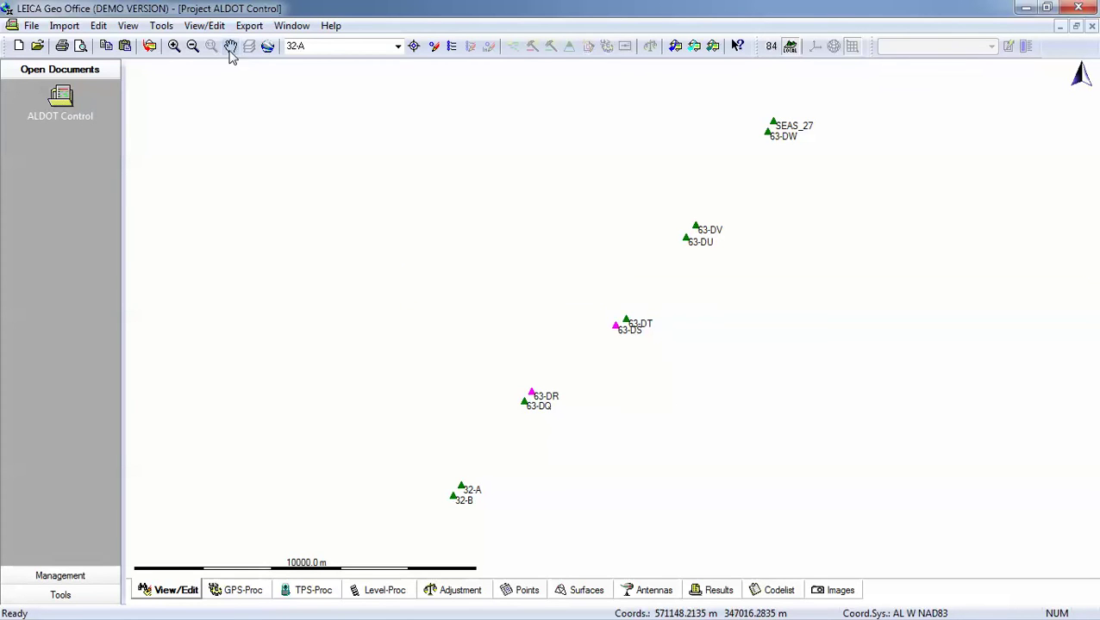
Copy control points 63-DQ through 63-DT, then close ALDOT Control.
left_click_drag(501, 423, 666, 310)
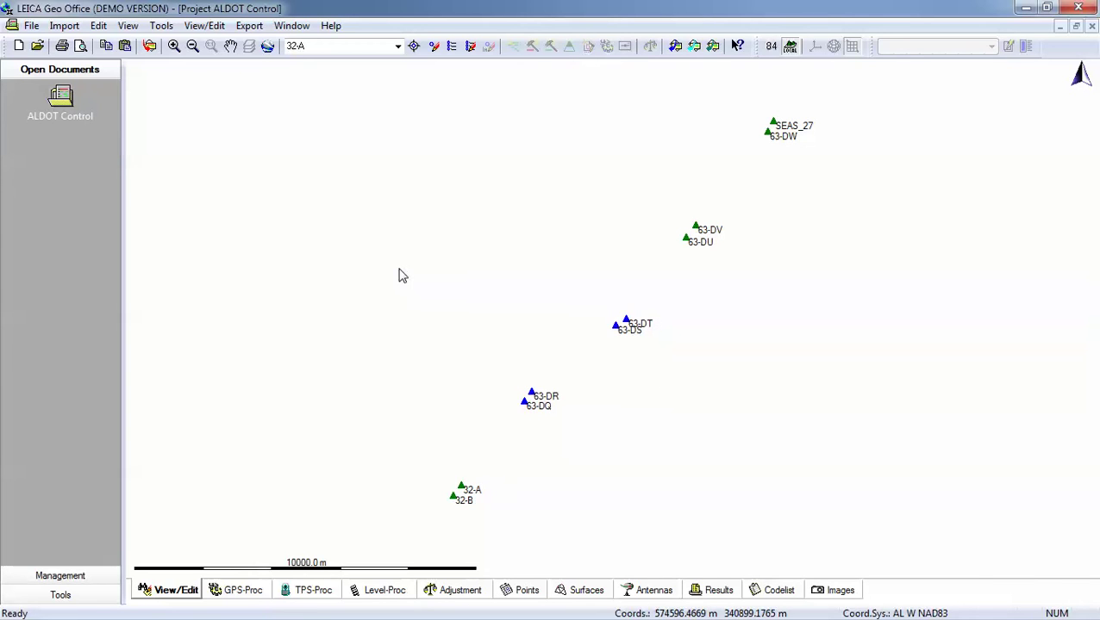
left_click(98, 27)
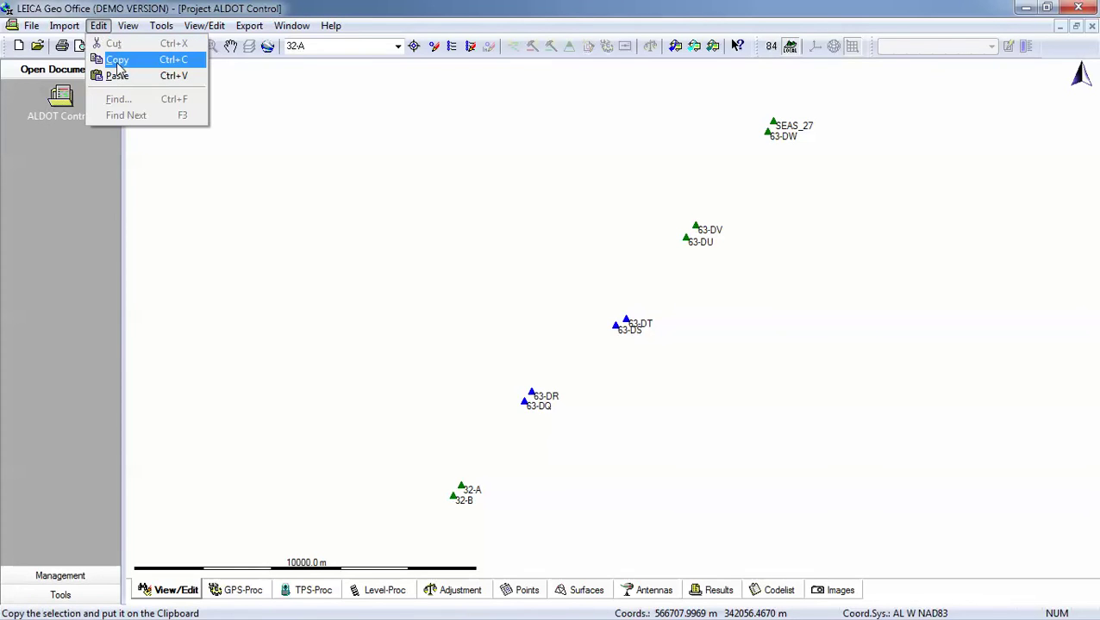
left_click(117, 61)
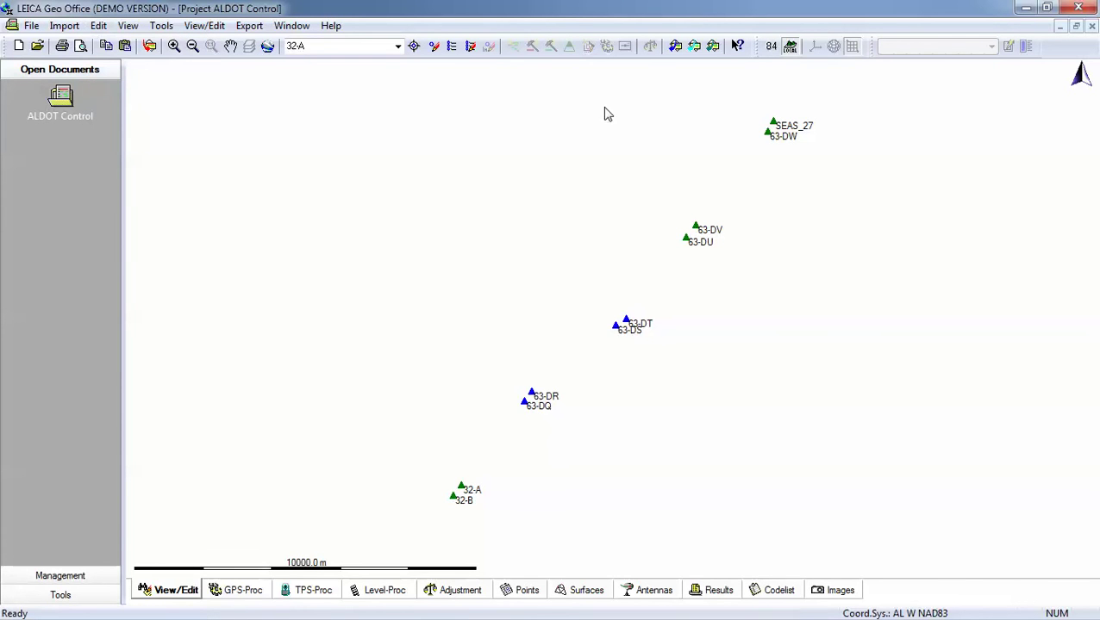
left_click(1091, 27)
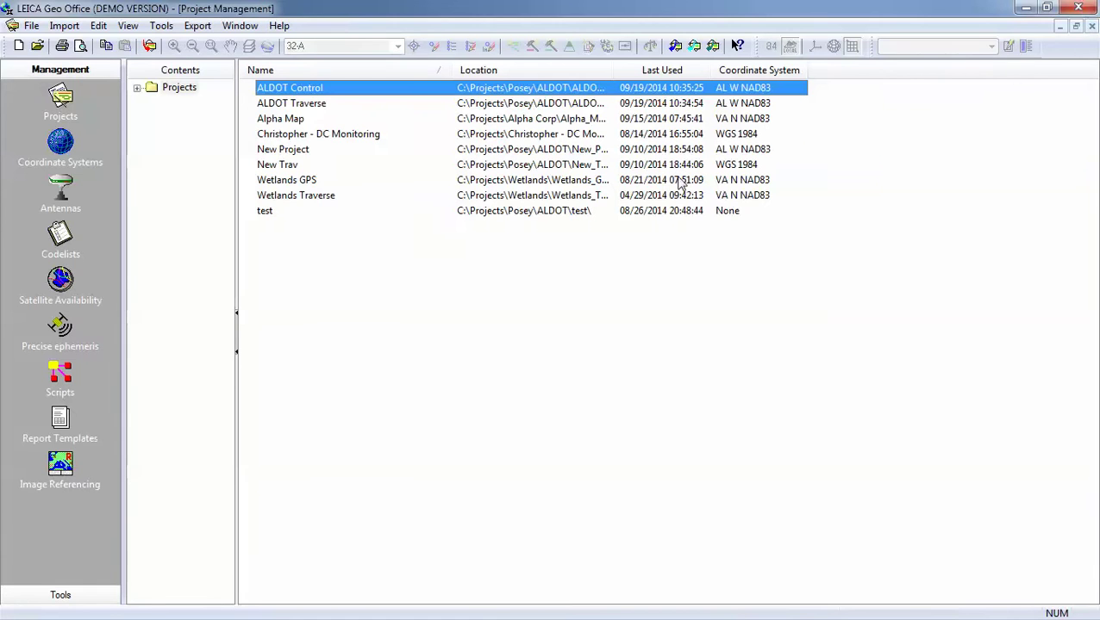
Open ALDOT Traverse and paste in control points 63-DQ, 63-DR, 63-DS and 63-DT.
left_click(309, 104)
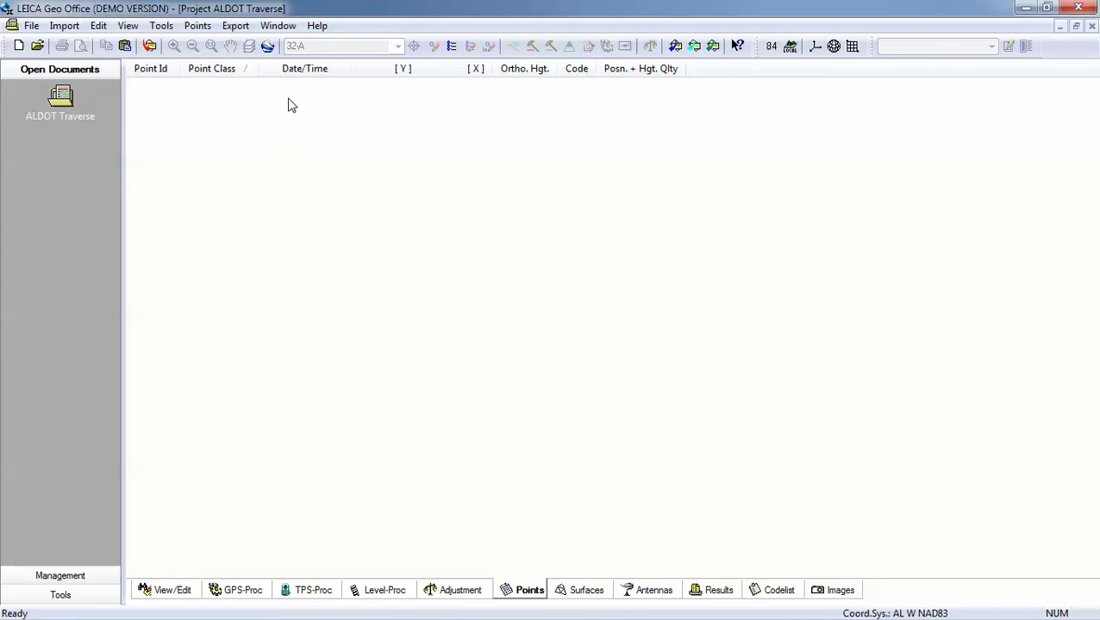
left_click(98, 25)
left_click(136, 81)
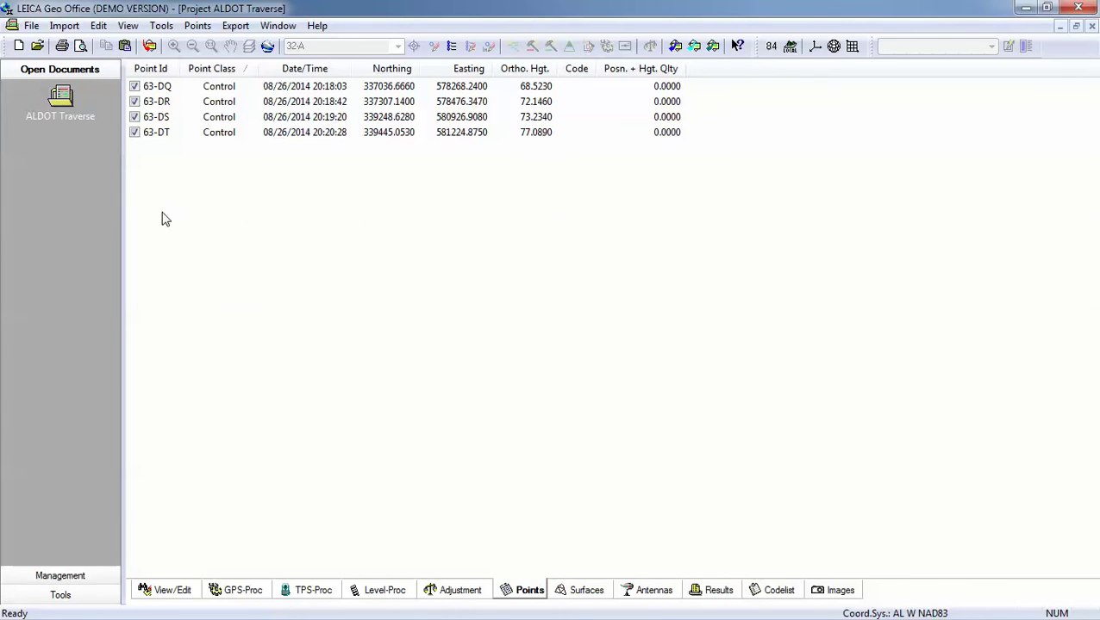
Review the Units/Display program options and accept them unchanged.
left_click(162, 26)
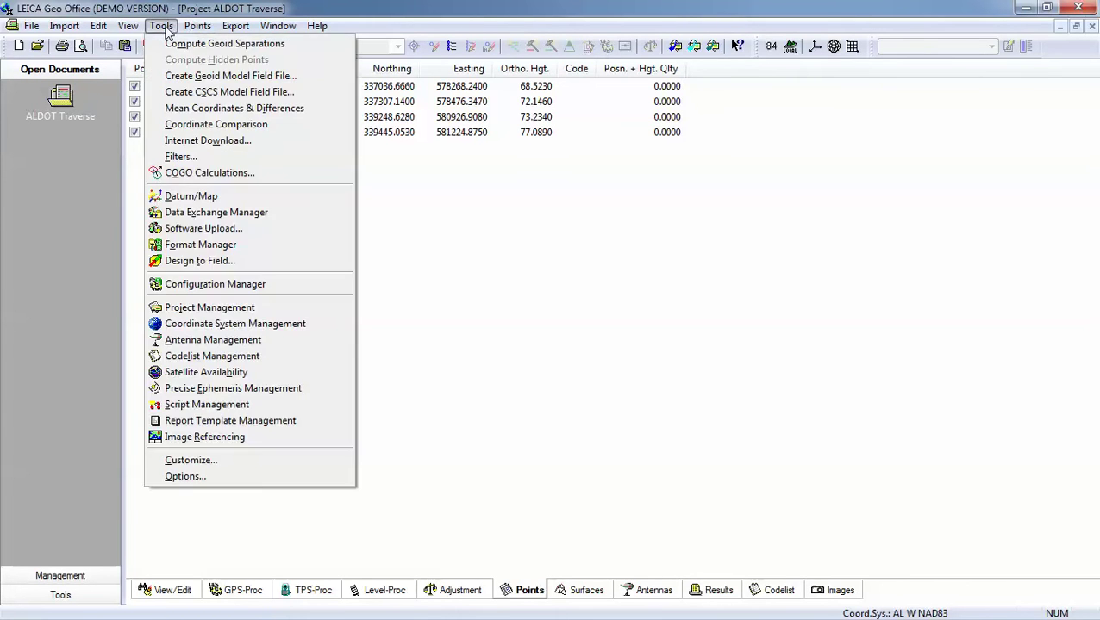
left_click(213, 476)
left_click(428, 165)
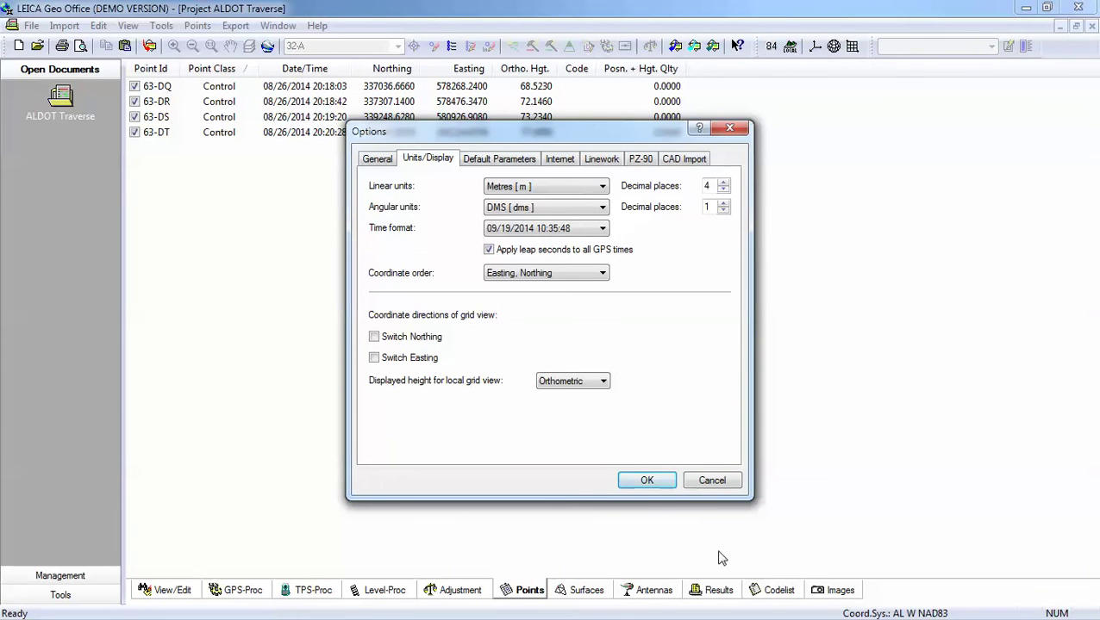
left_click(657, 484)
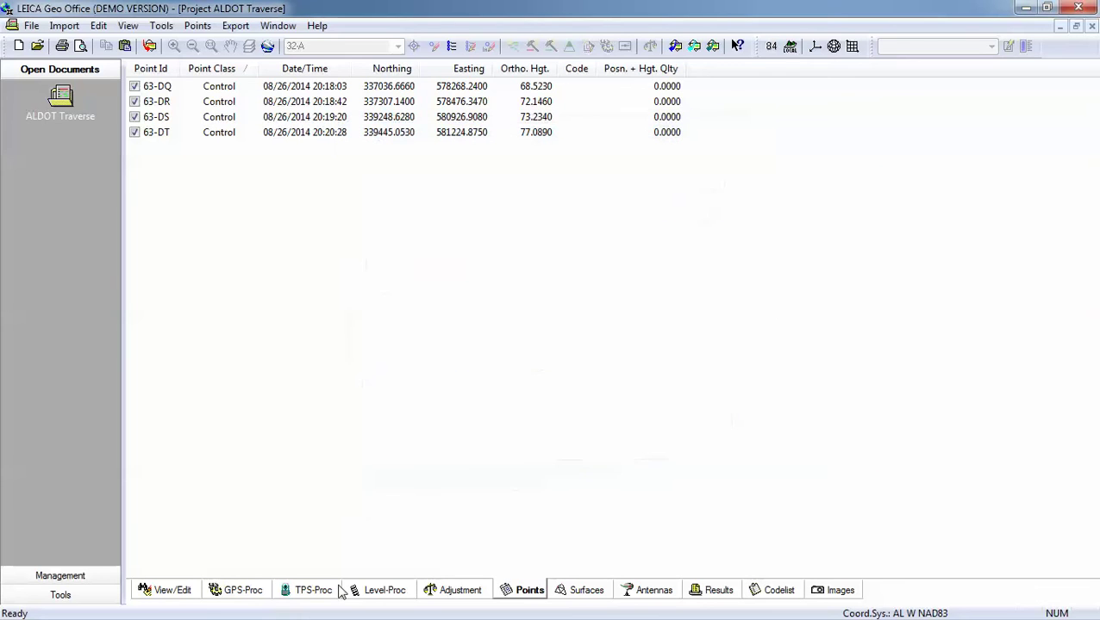
From the View/Edit map, import raw data job 1 with ALDOT Traverse as target.
left_click(197, 595)
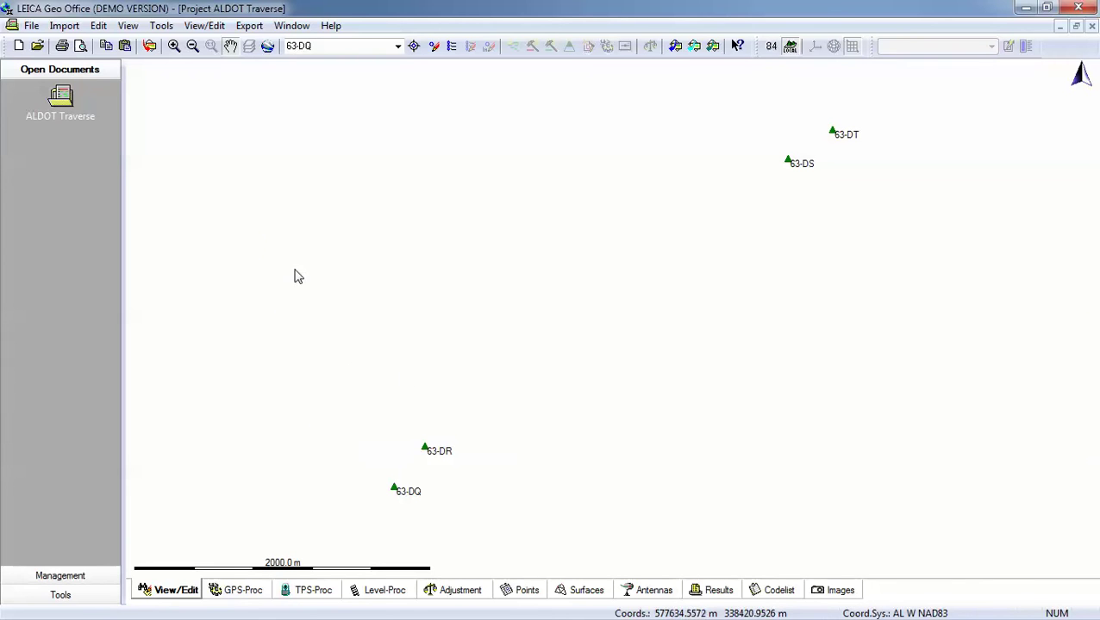
left_click(67, 27)
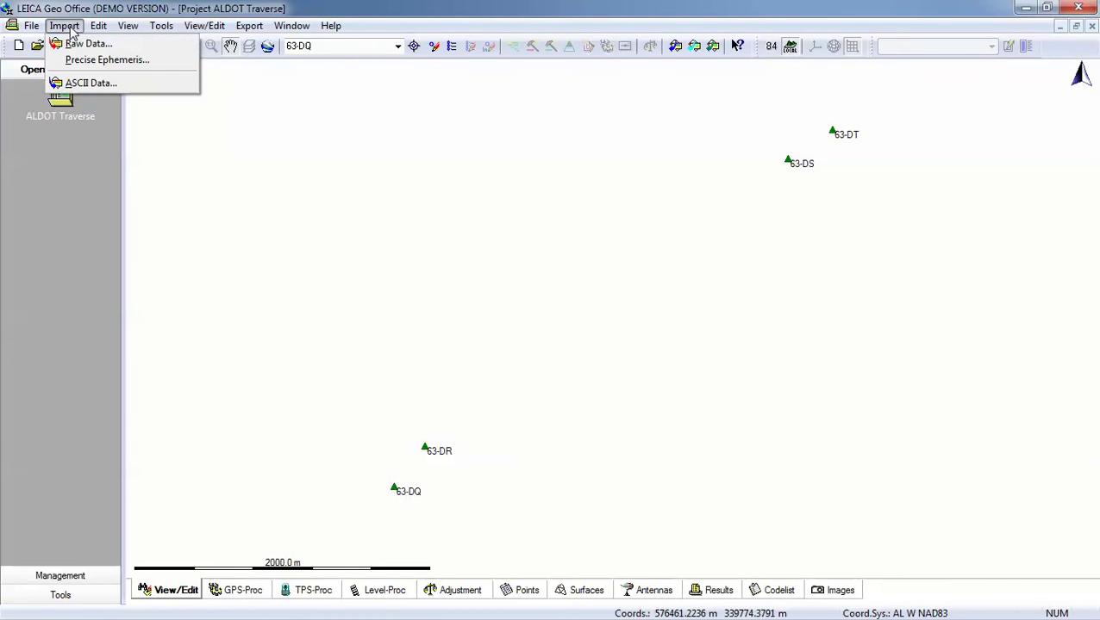
left_click(79, 43)
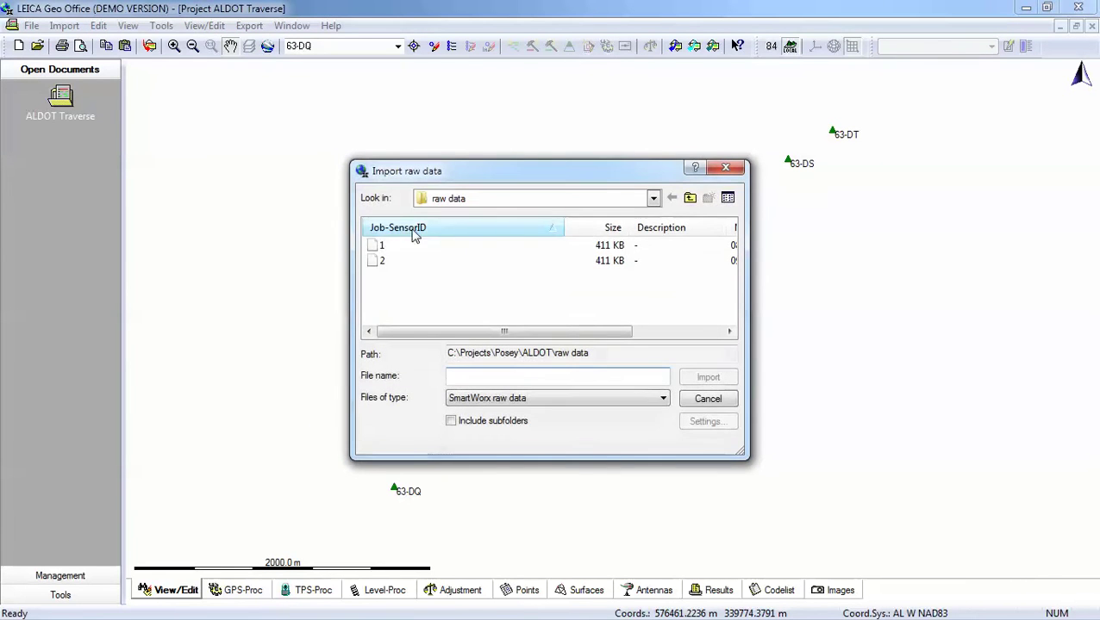
left_click(402, 245)
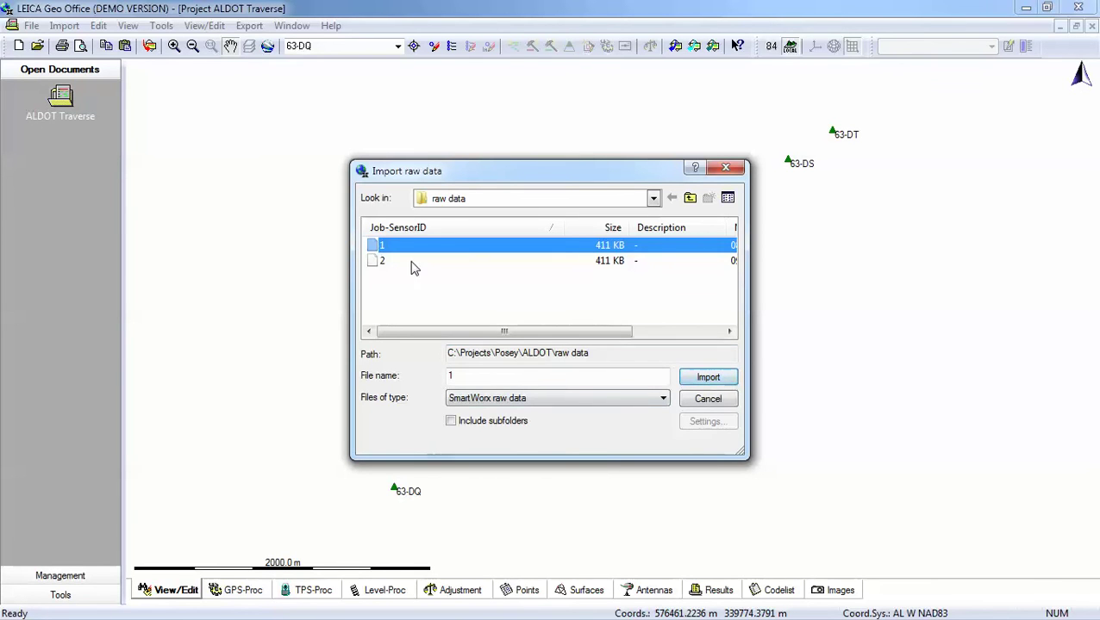
left_click(717, 379)
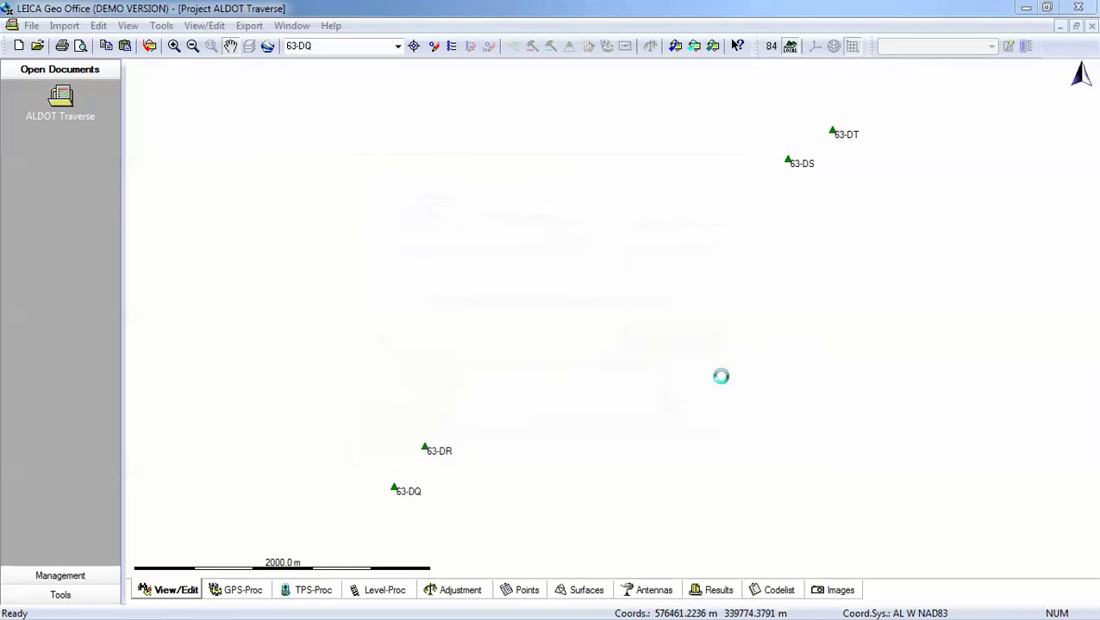
left_click(530, 229)
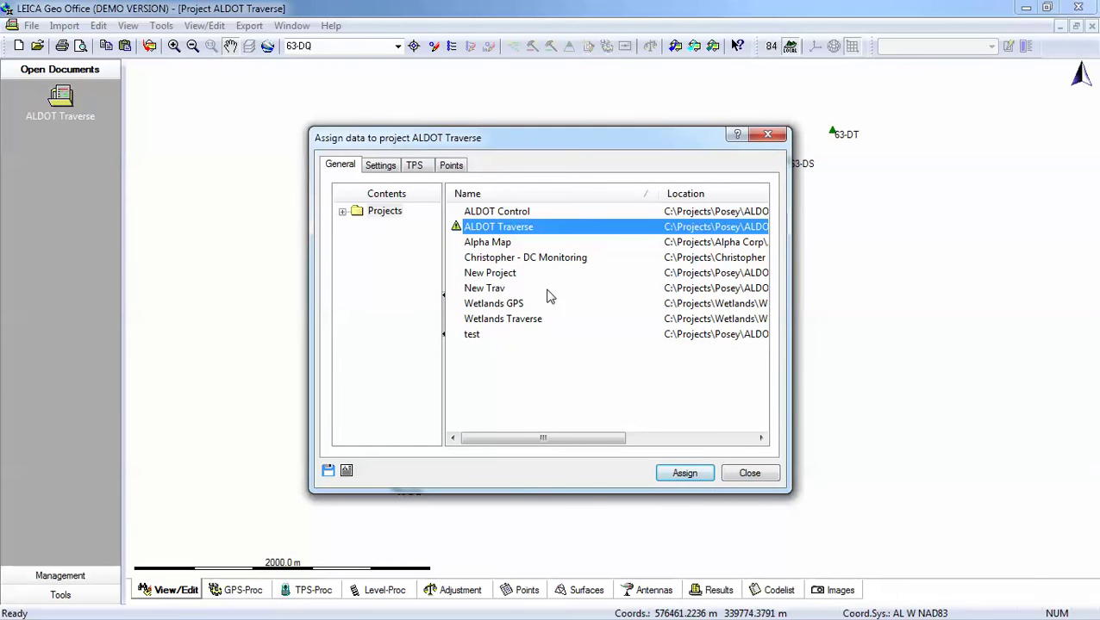
Review the import settings, points and TPS observations, then assign the data to ALDOT Traverse.
left_click(380, 166)
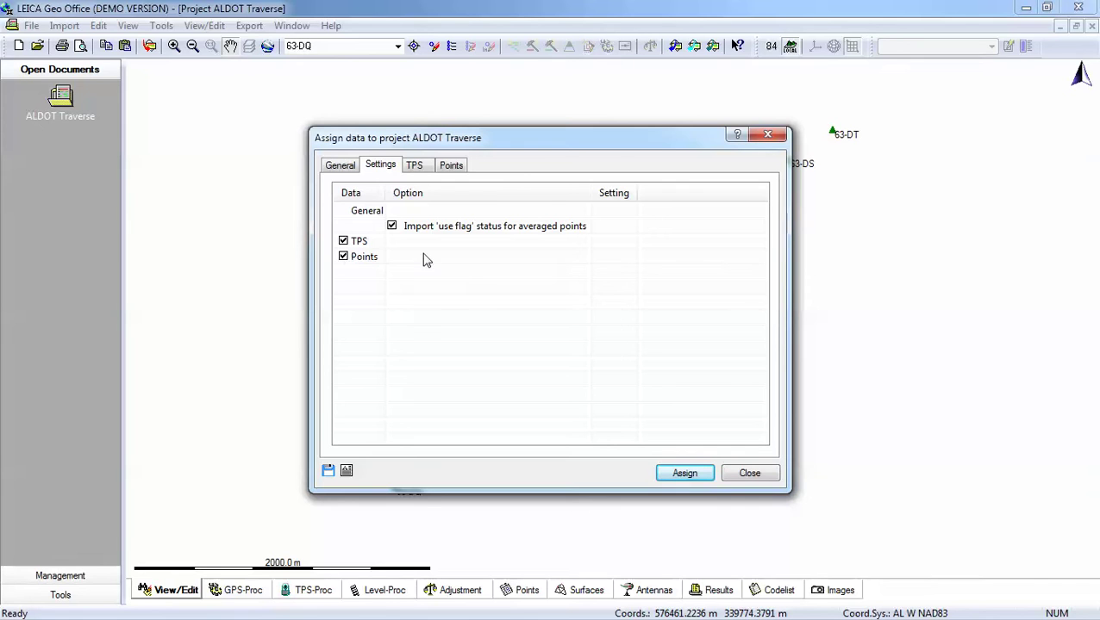
left_click(451, 164)
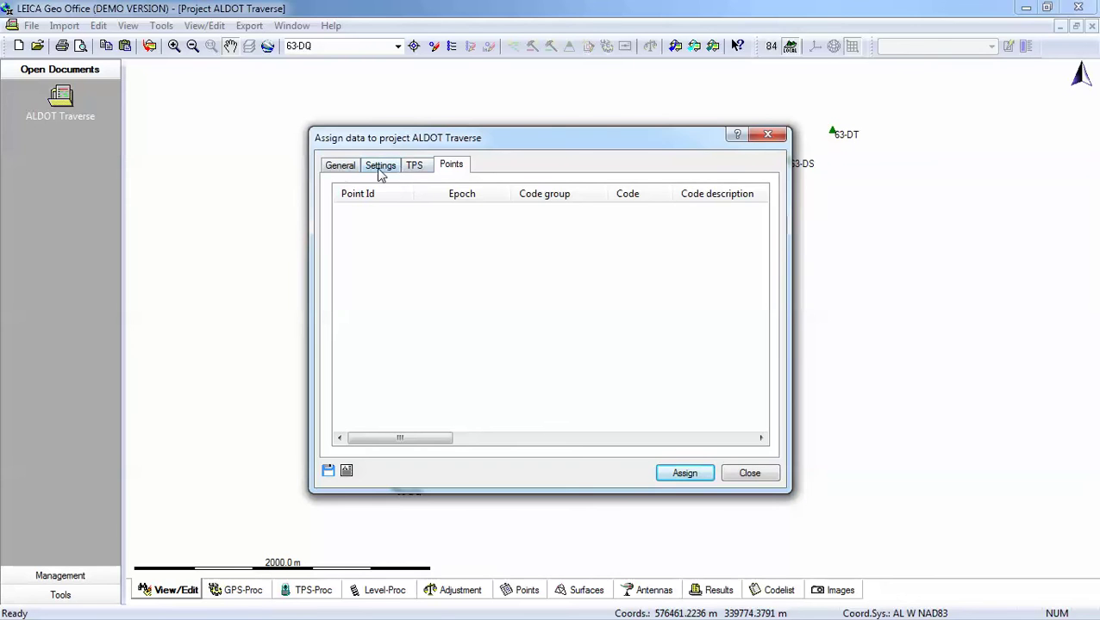
left_click(414, 165)
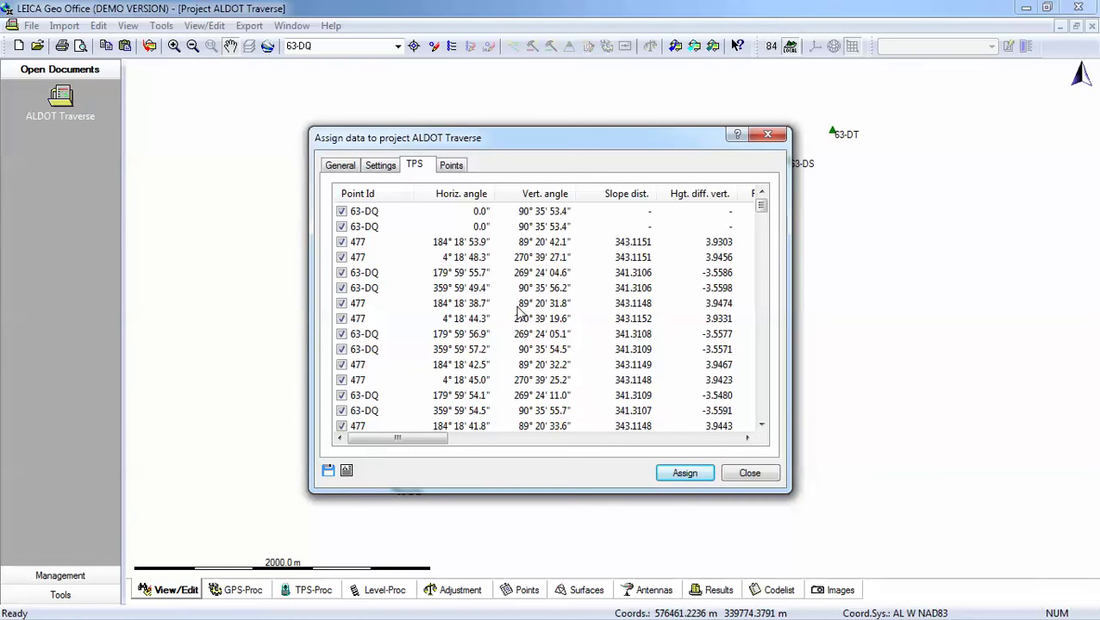
left_click_drag(762, 205, 768, 395)
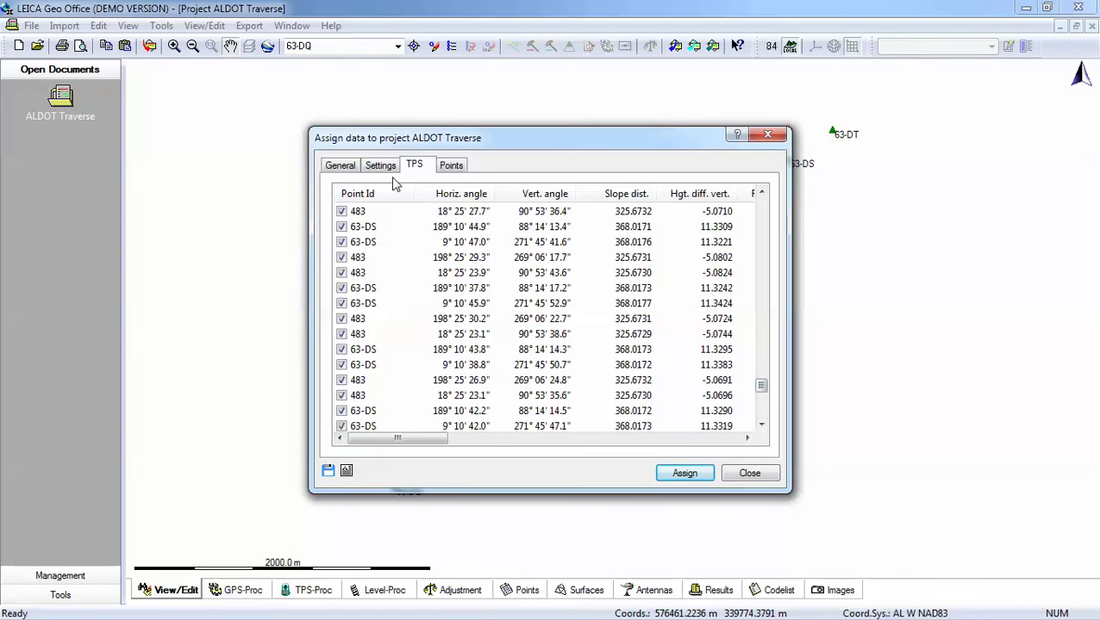
left_click(346, 165)
left_click(517, 228)
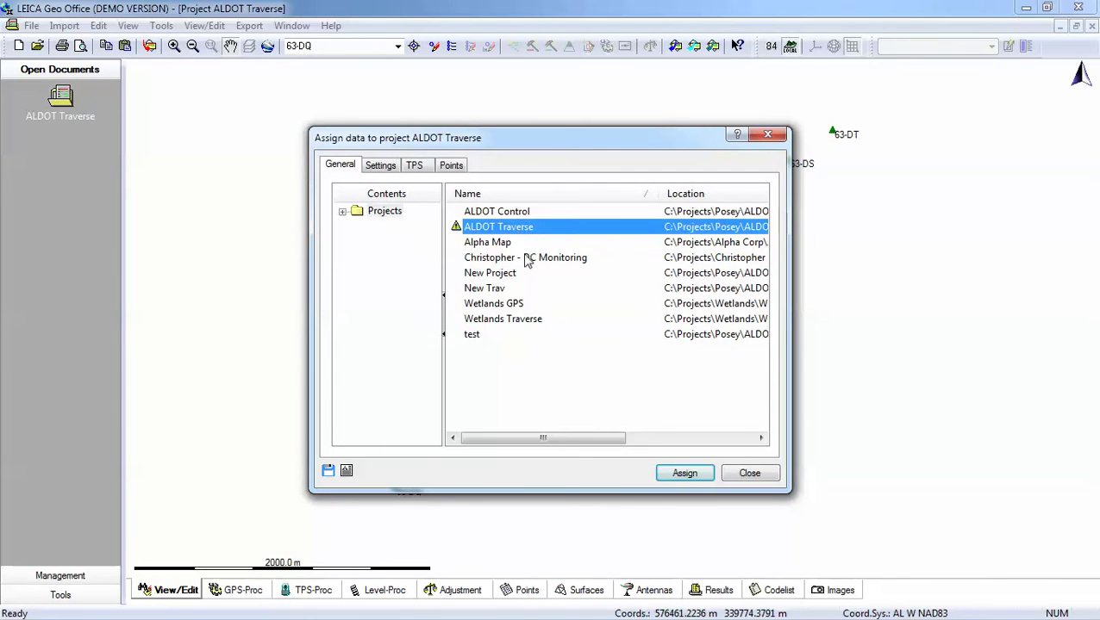
left_click(683, 473)
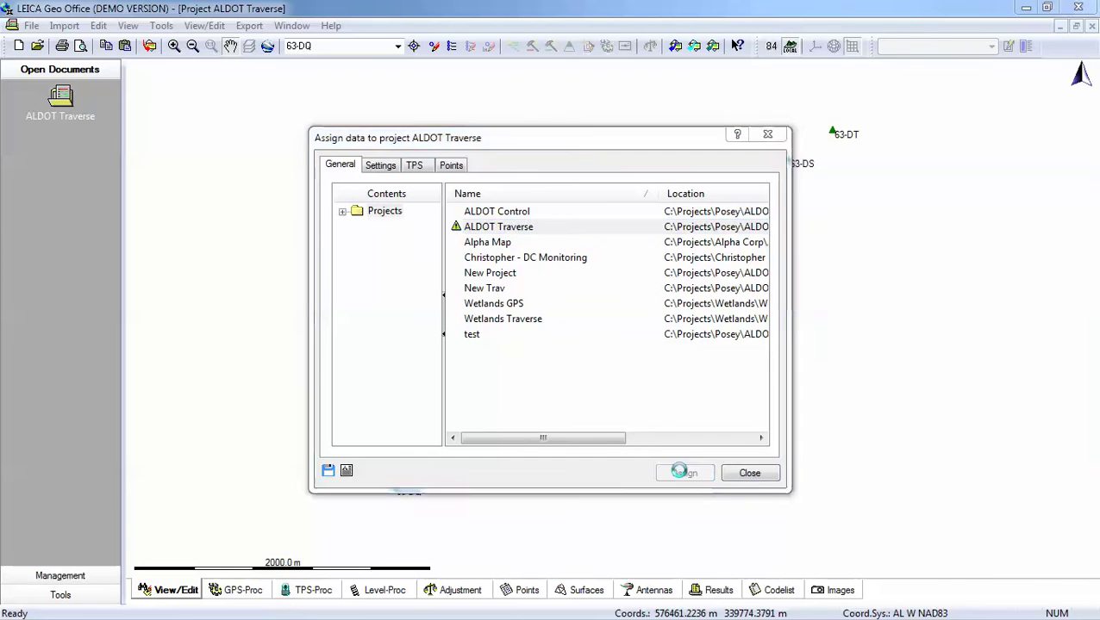
Zoom in on the traverse's start point, then reset the map to Zoom 100%.
left_click(749, 474)
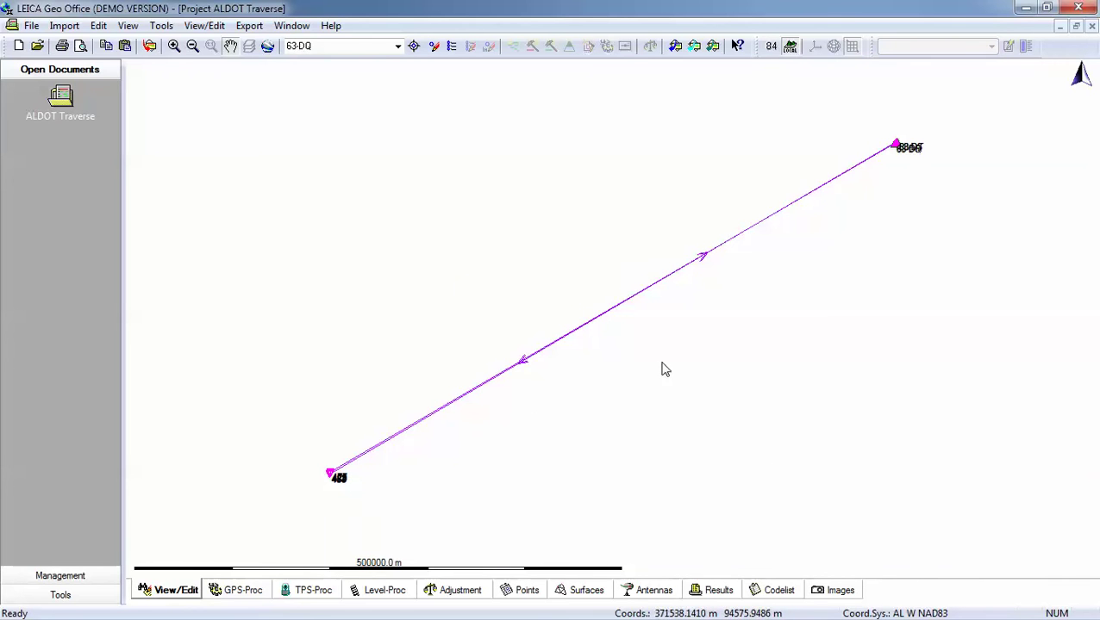
left_click(173, 46)
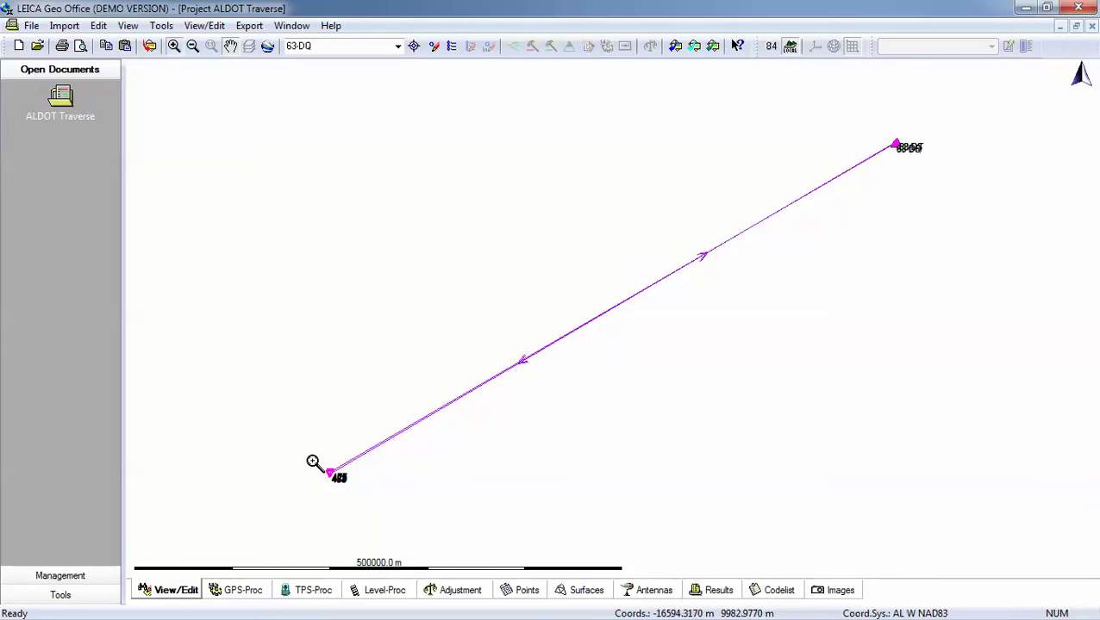
left_click_drag(314, 464, 358, 483)
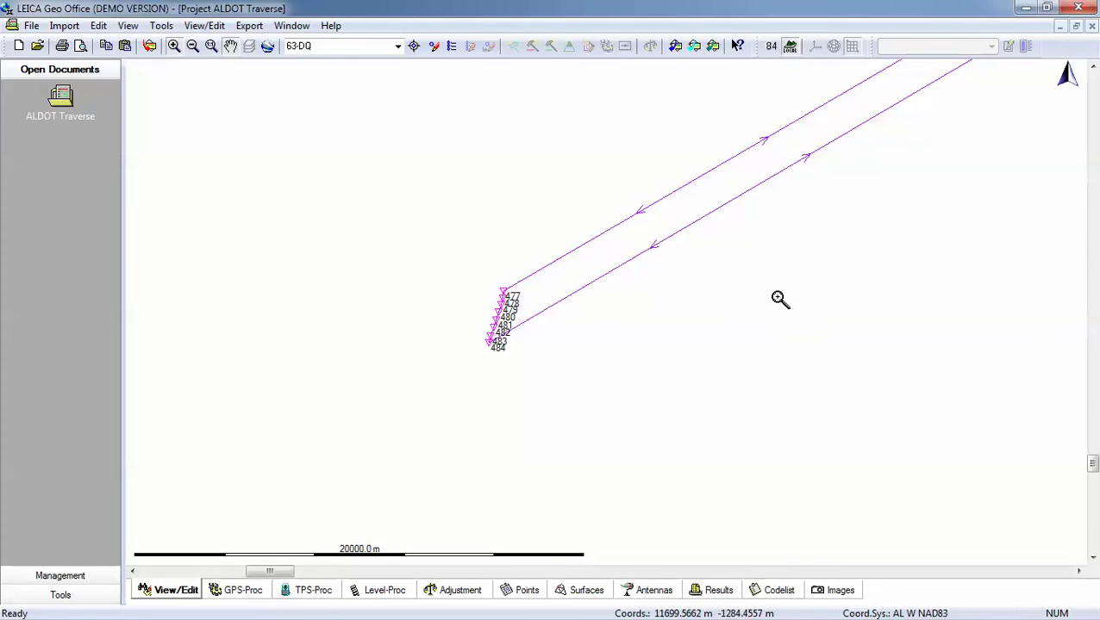
scroll(926, 250, "up", 2)
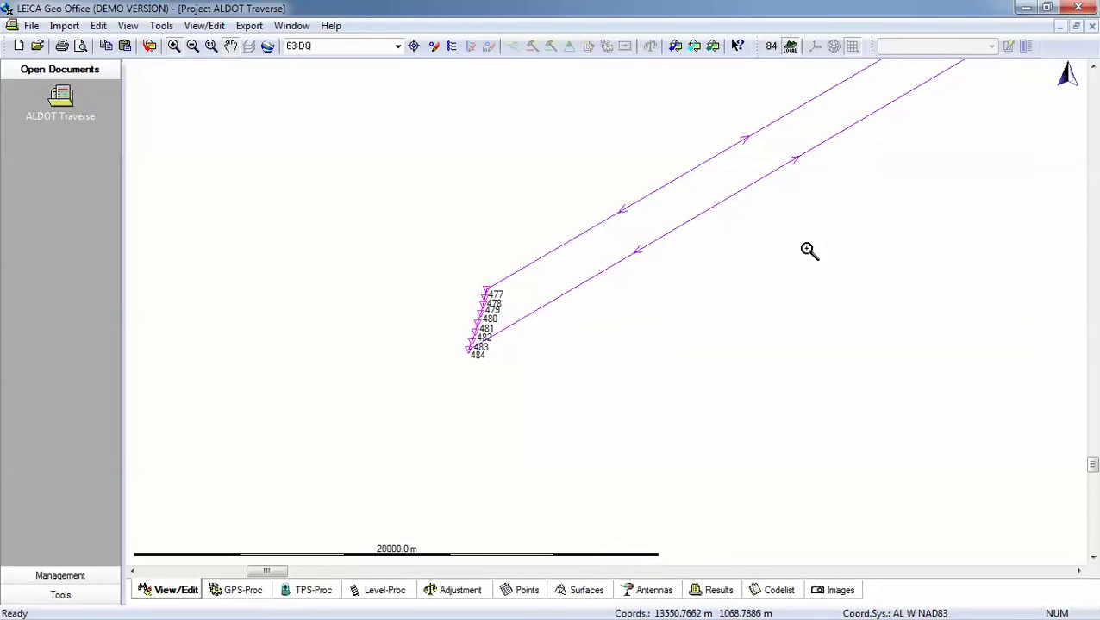
scroll(724, 271, "down", 1)
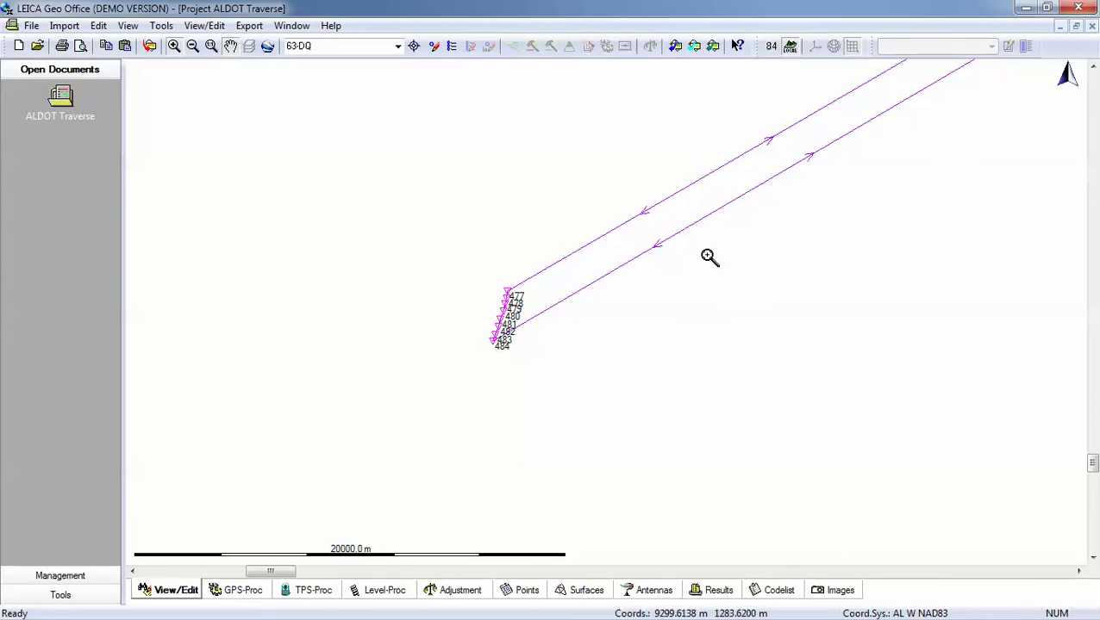
right_click(705, 257)
left_click(776, 335)
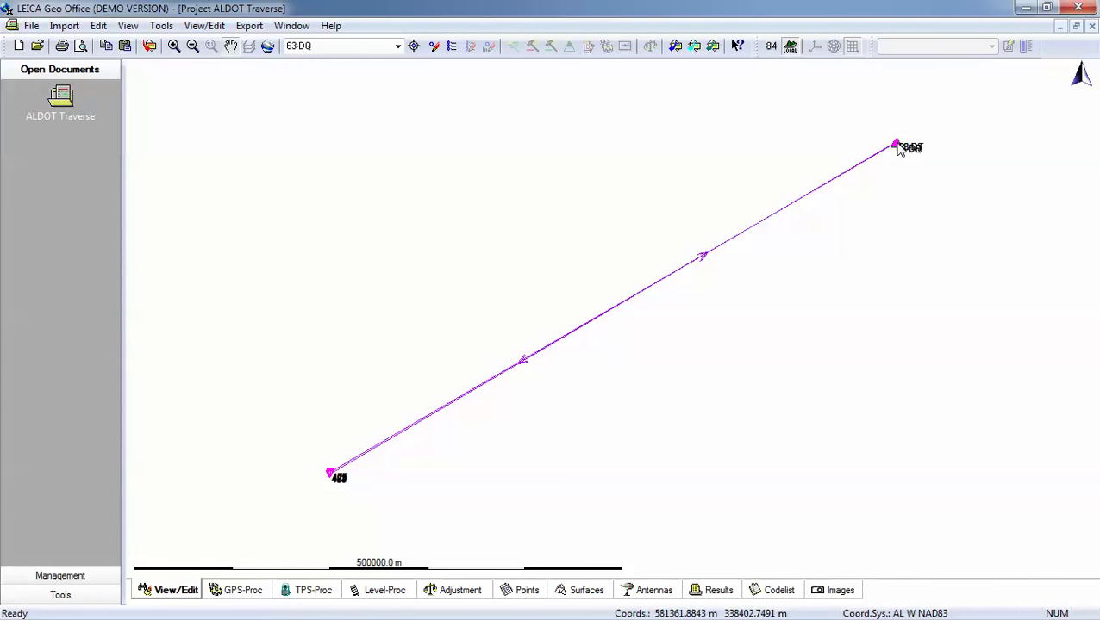
Show traverse 1's setups, observations and plot in the TPS-Proc view.
left_click(316, 593)
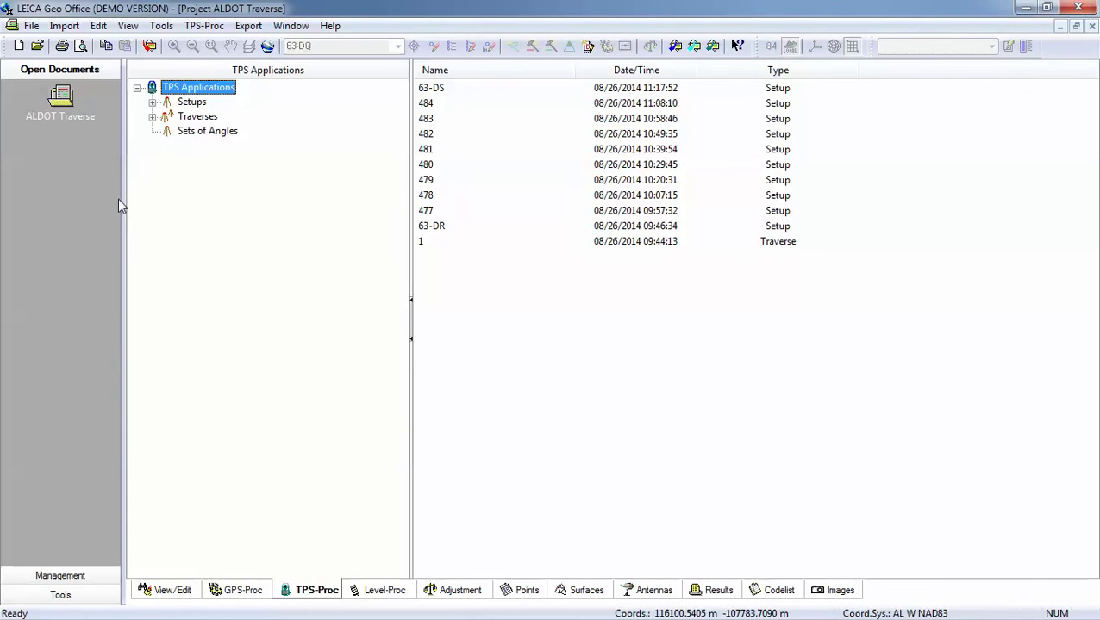
left_click(152, 116)
left_click(167, 131)
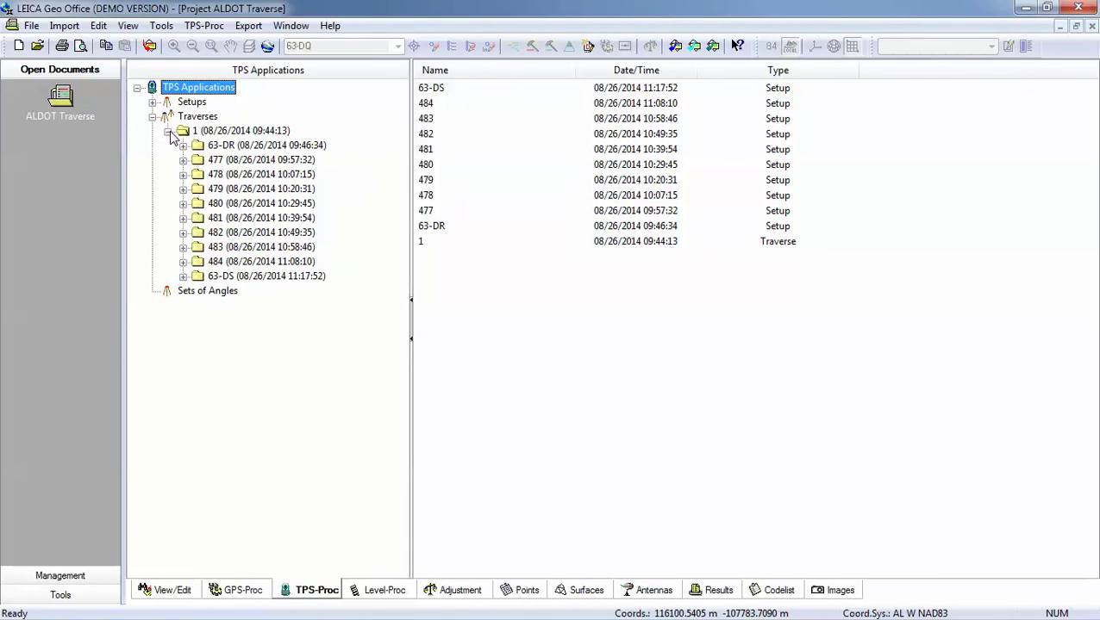
left_click(195, 132)
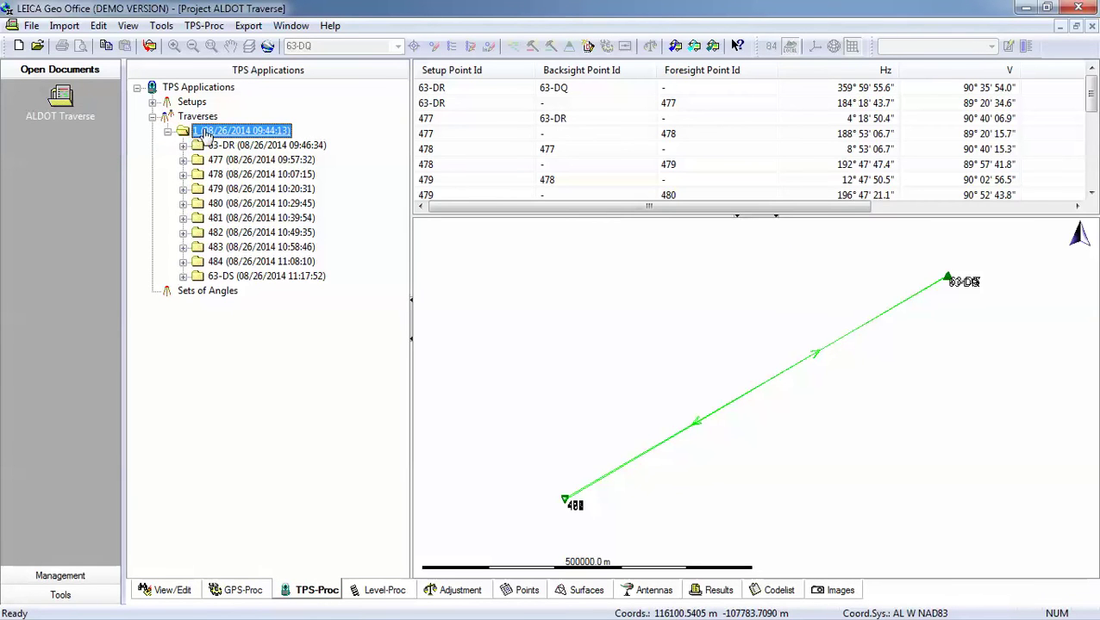
Allow automatic update on all ten setups, 63-DR through 63-DS.
left_click(195, 88)
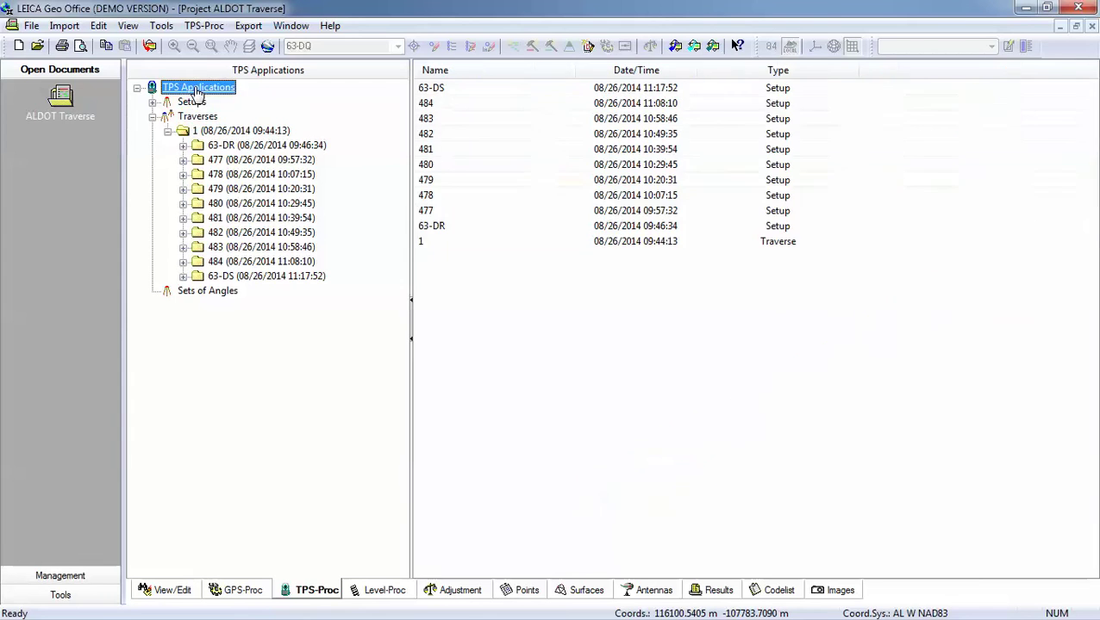
left_click(191, 104)
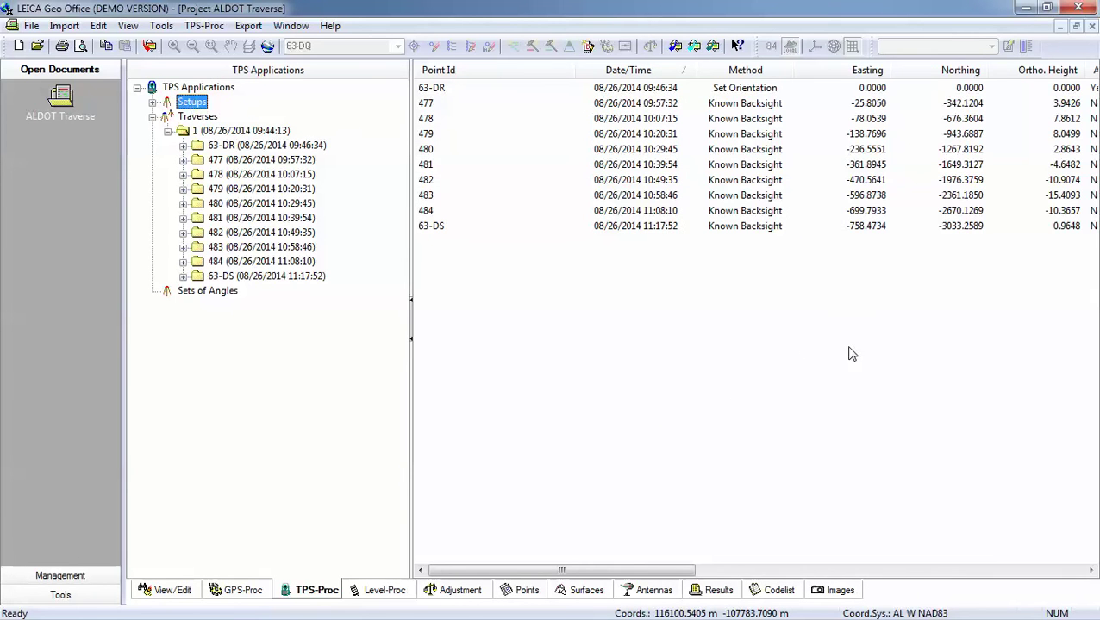
left_click_drag(860, 351, 461, 99)
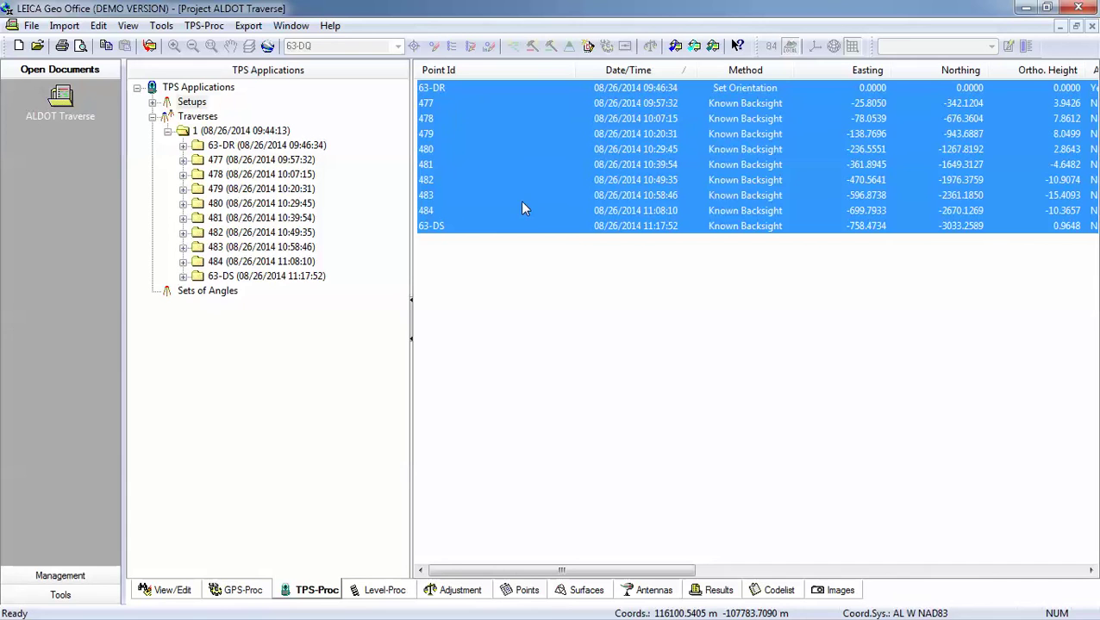
right_click(496, 148)
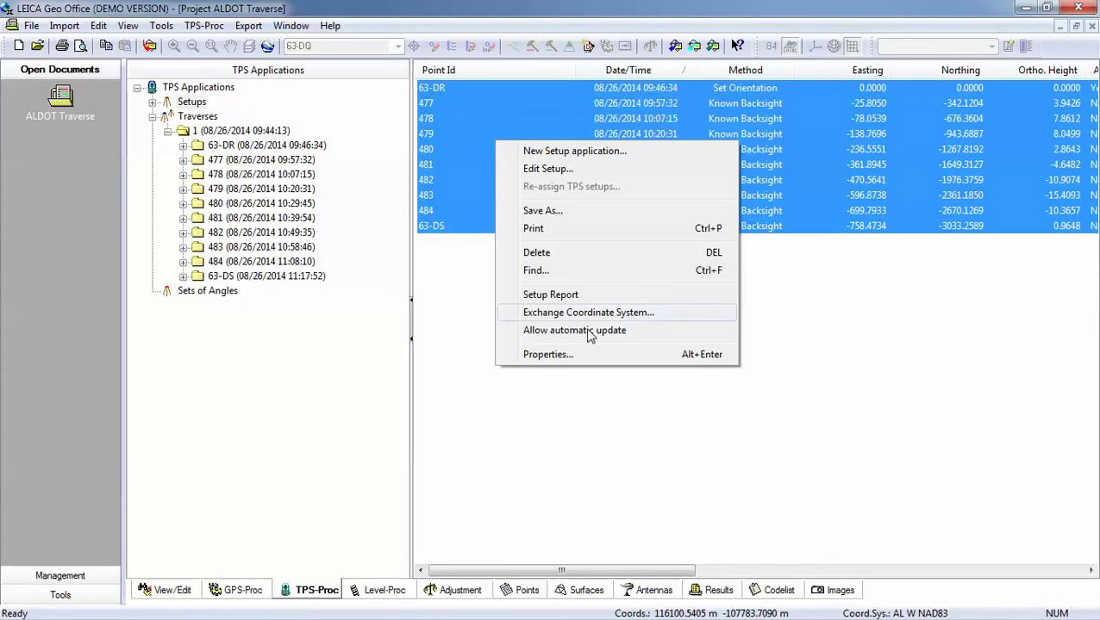
left_click(521, 333)
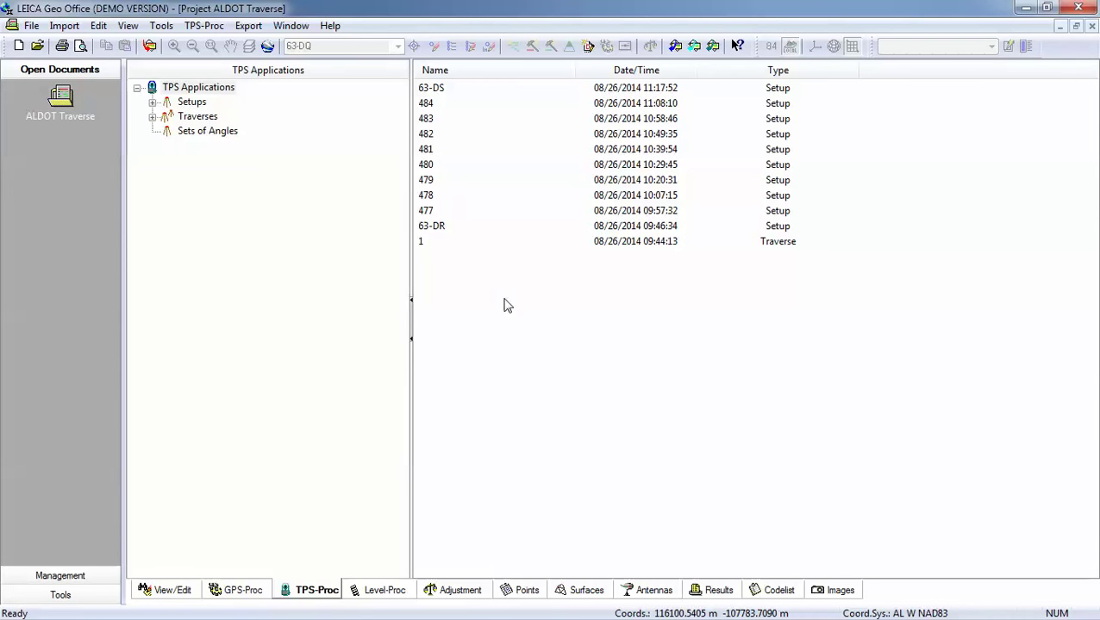
left_click(152, 116)
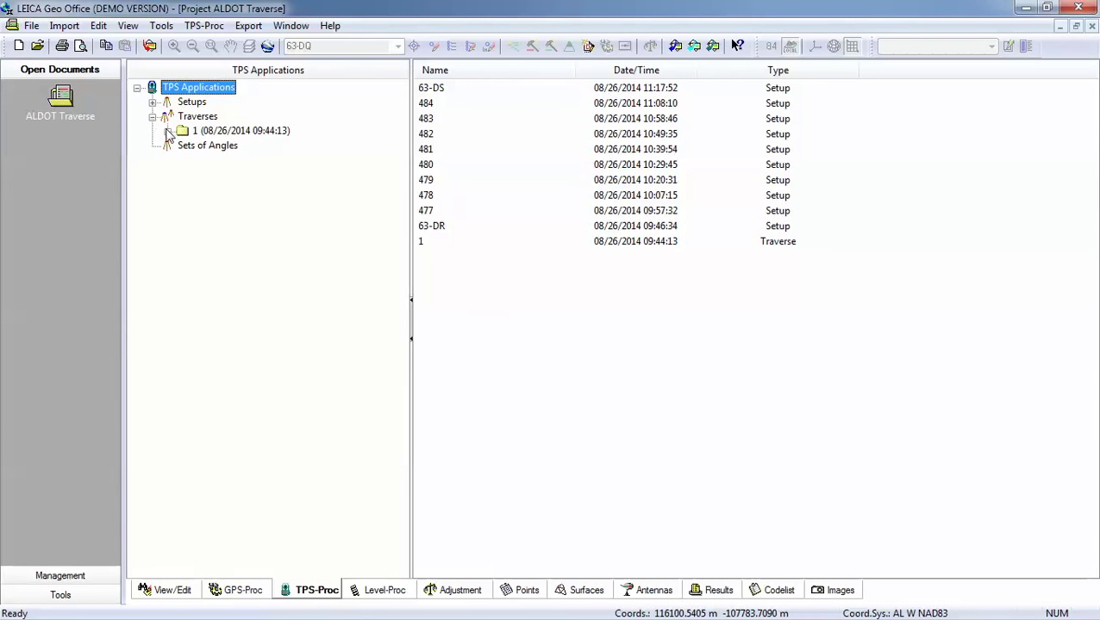
Set traversing to No Adjustment and angle and height balance to No Distribution.
left_click(167, 131)
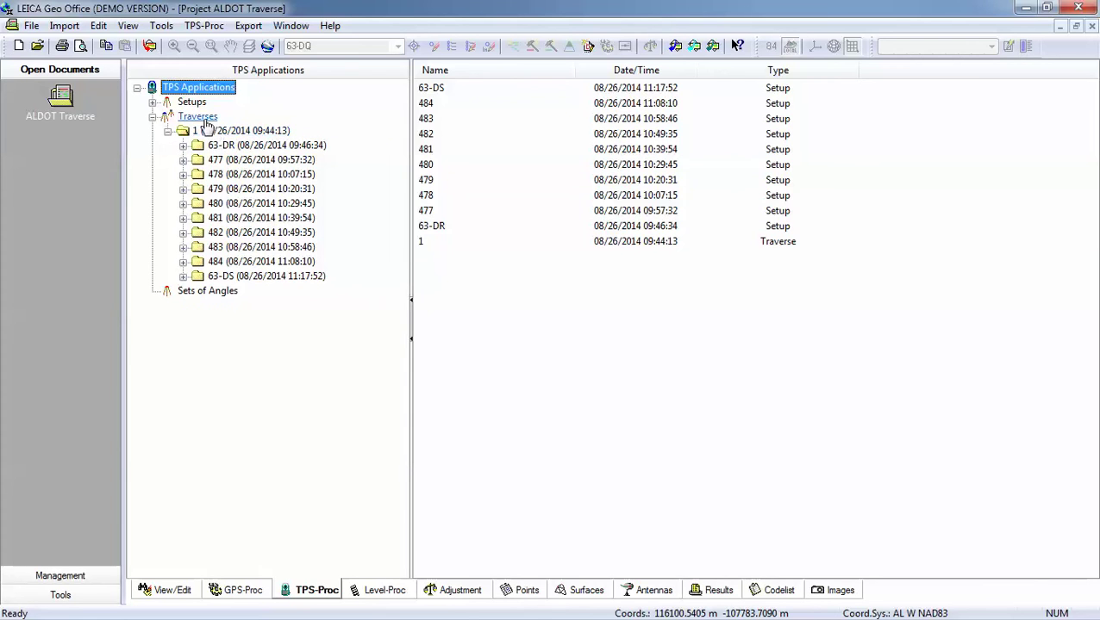
right_click(201, 118)
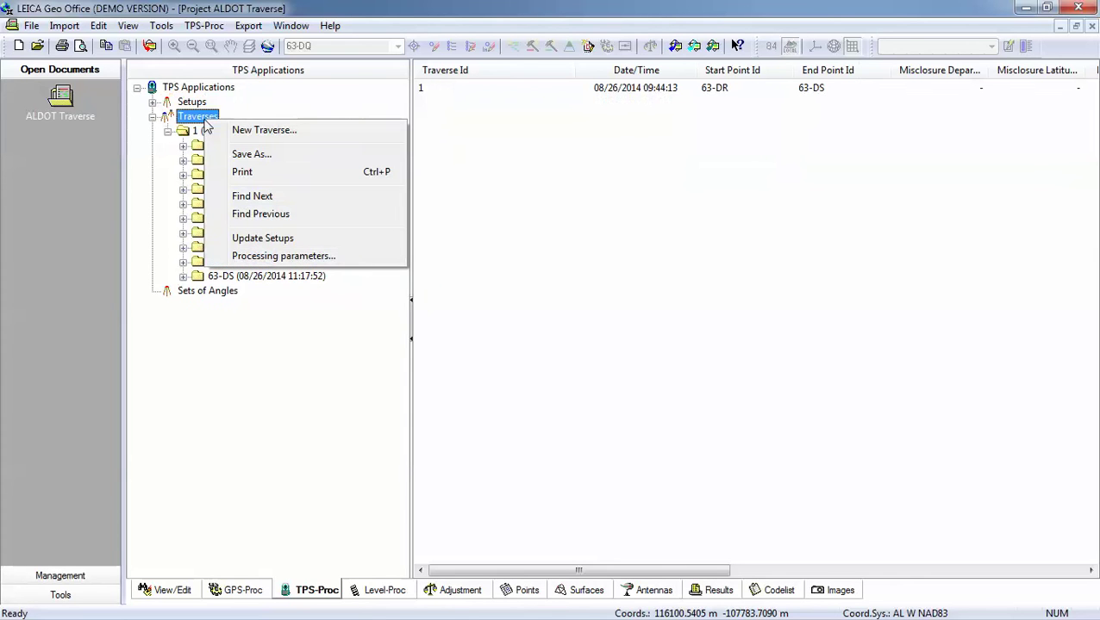
left_click(291, 256)
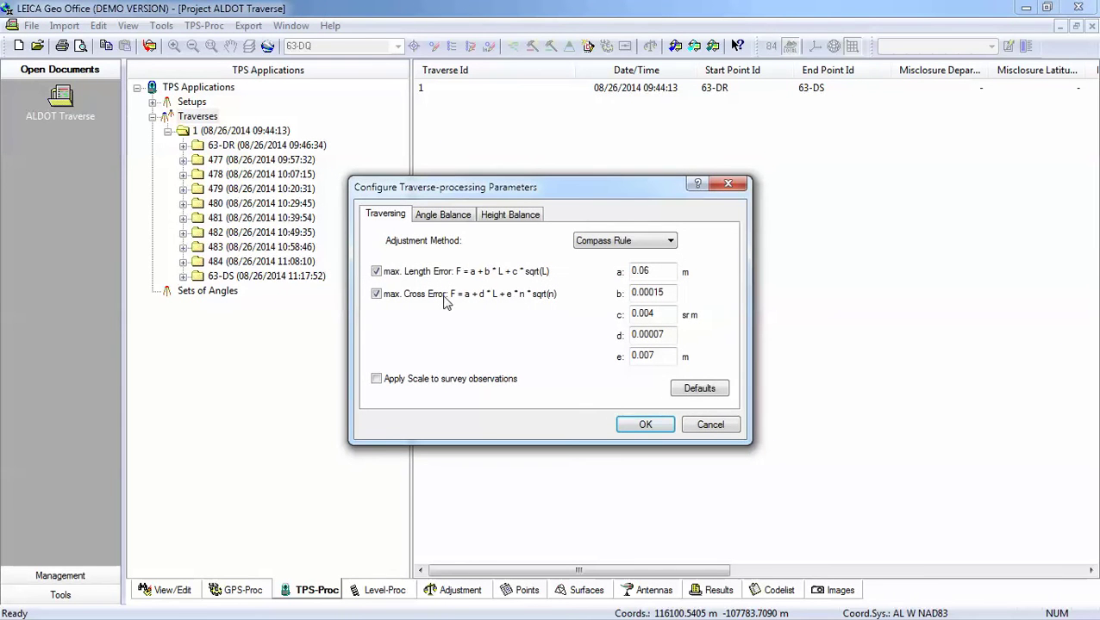
left_click(616, 246)
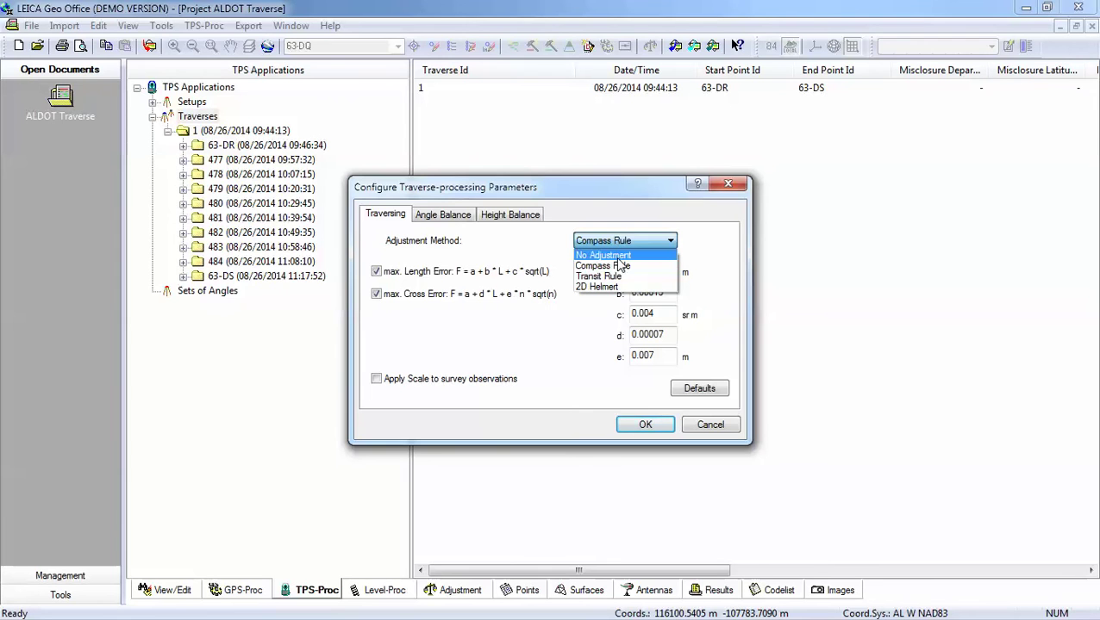
left_click(621, 256)
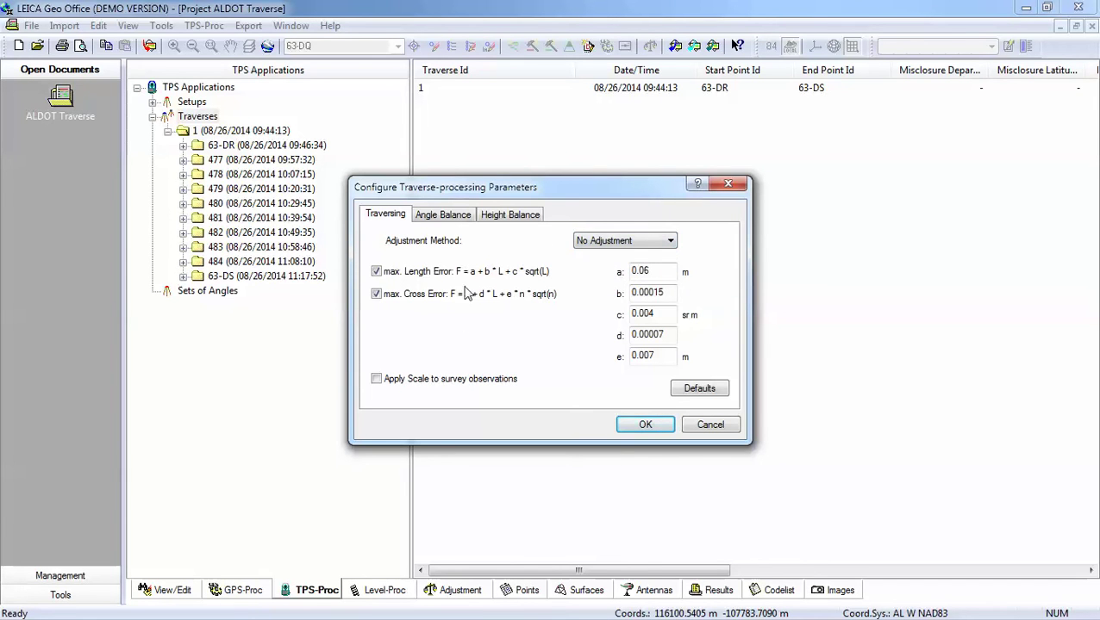
left_click(442, 216)
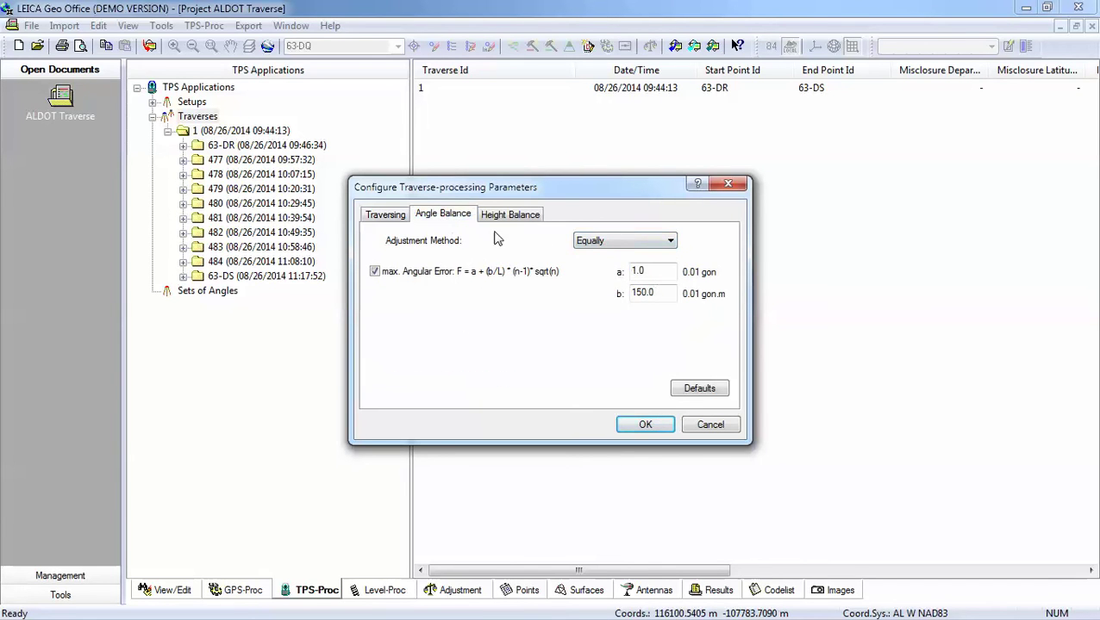
left_click(600, 246)
left_click(606, 253)
left_click(516, 215)
left_click(603, 244)
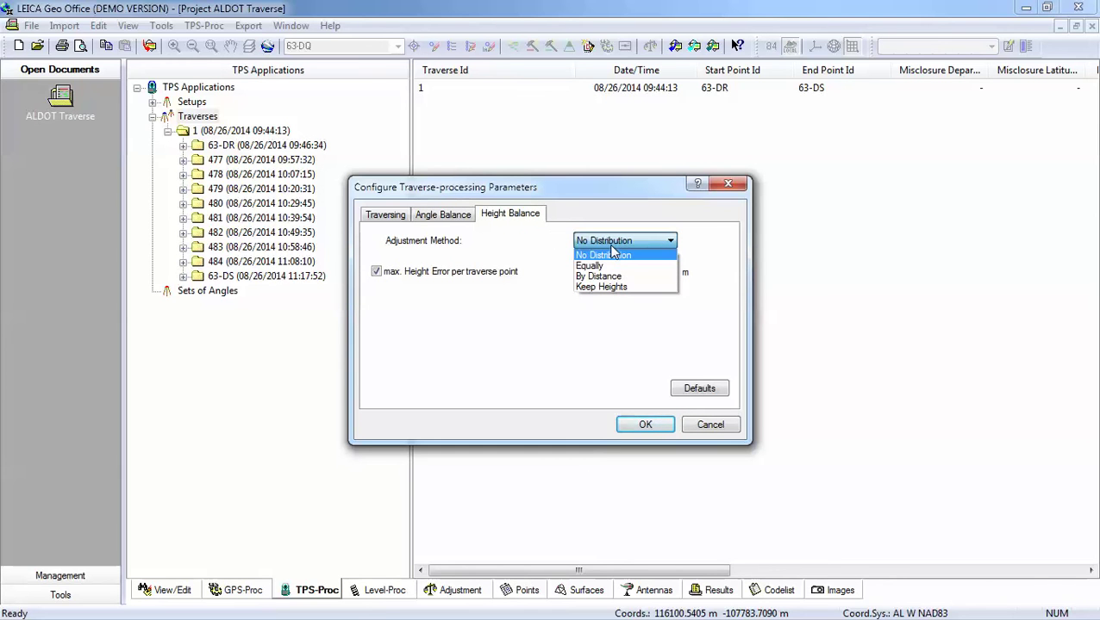
left_click(653, 426)
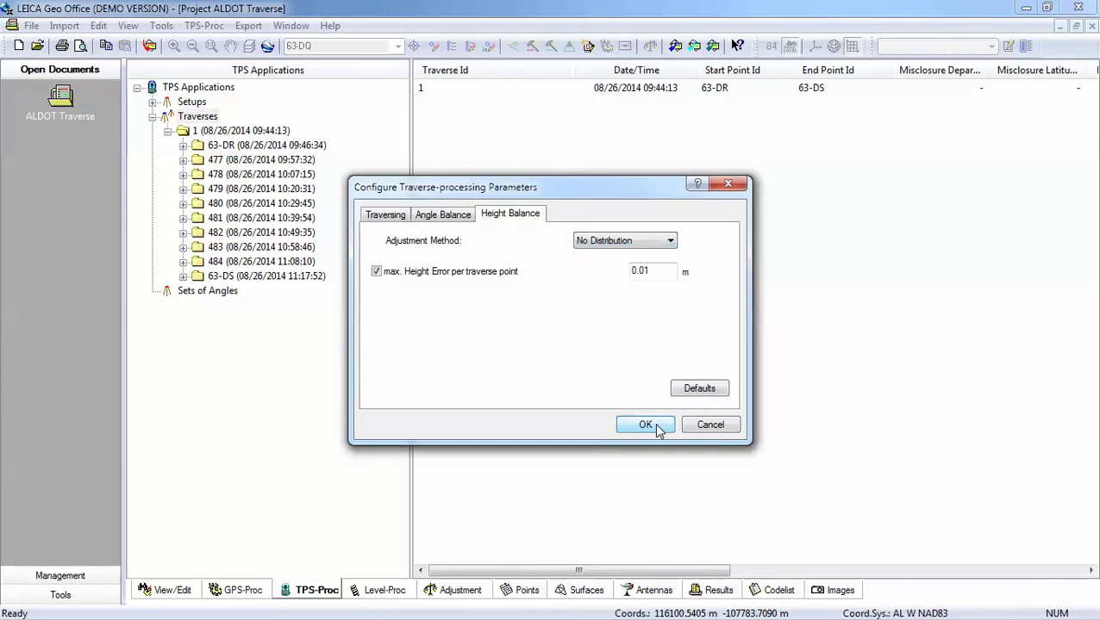
left_click(646, 426)
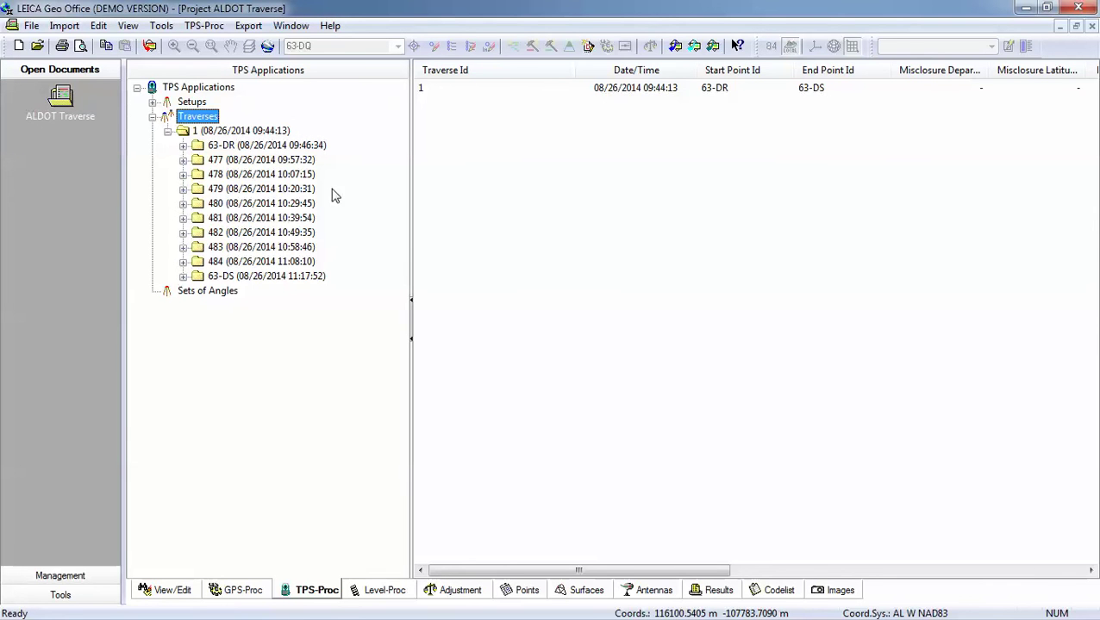
Recalculate traverse 1's misclosure and accuracy values in its properties, then close them.
right_click(247, 134)
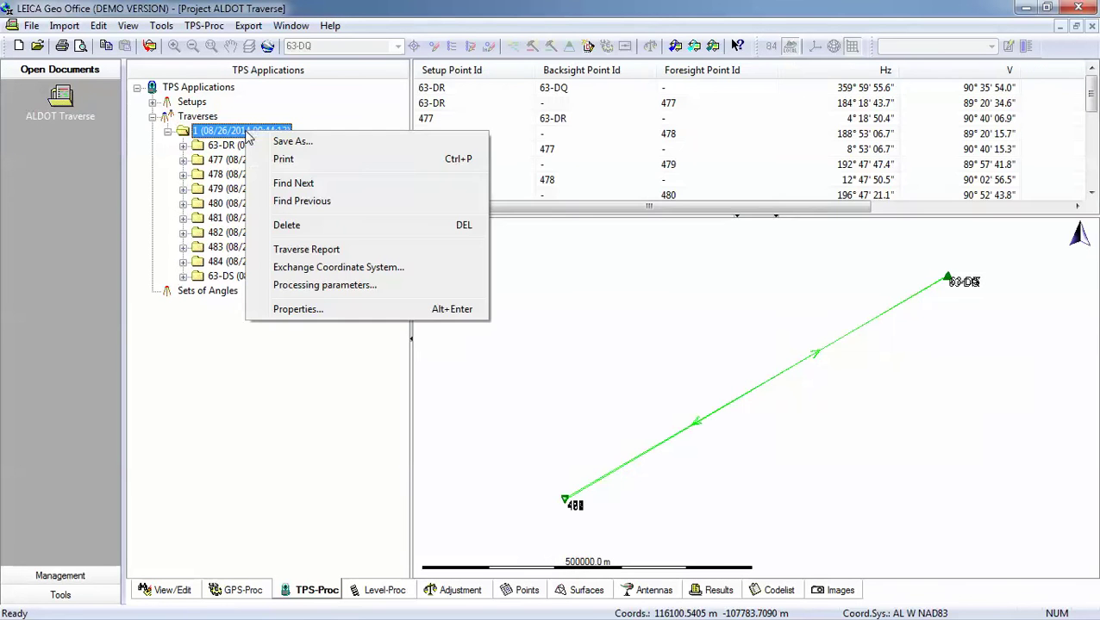
left_click(345, 312)
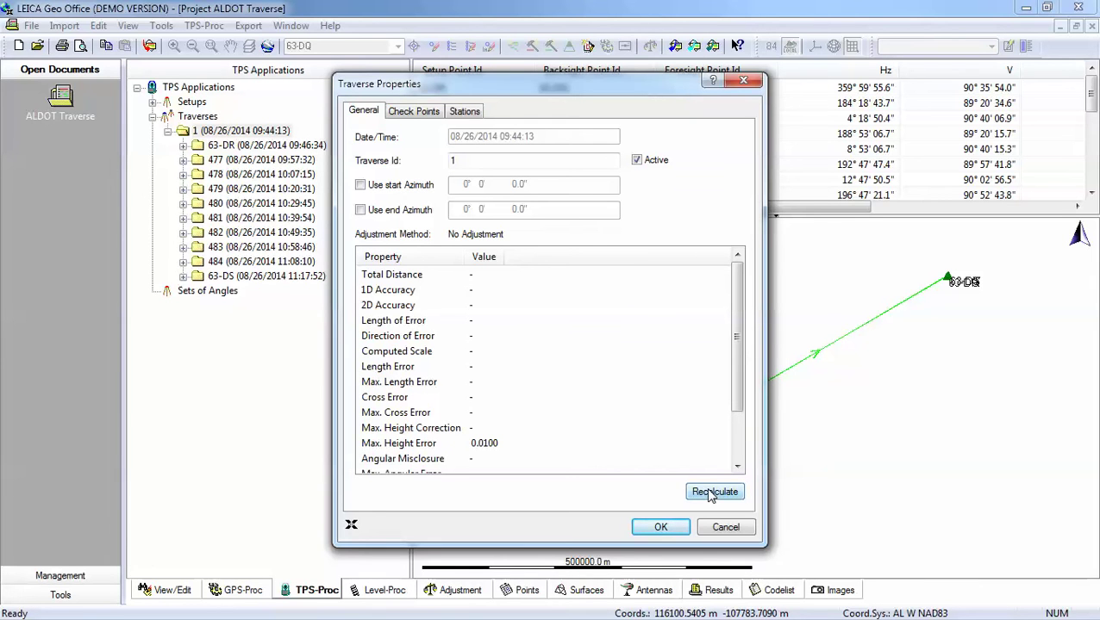
left_click(709, 494)
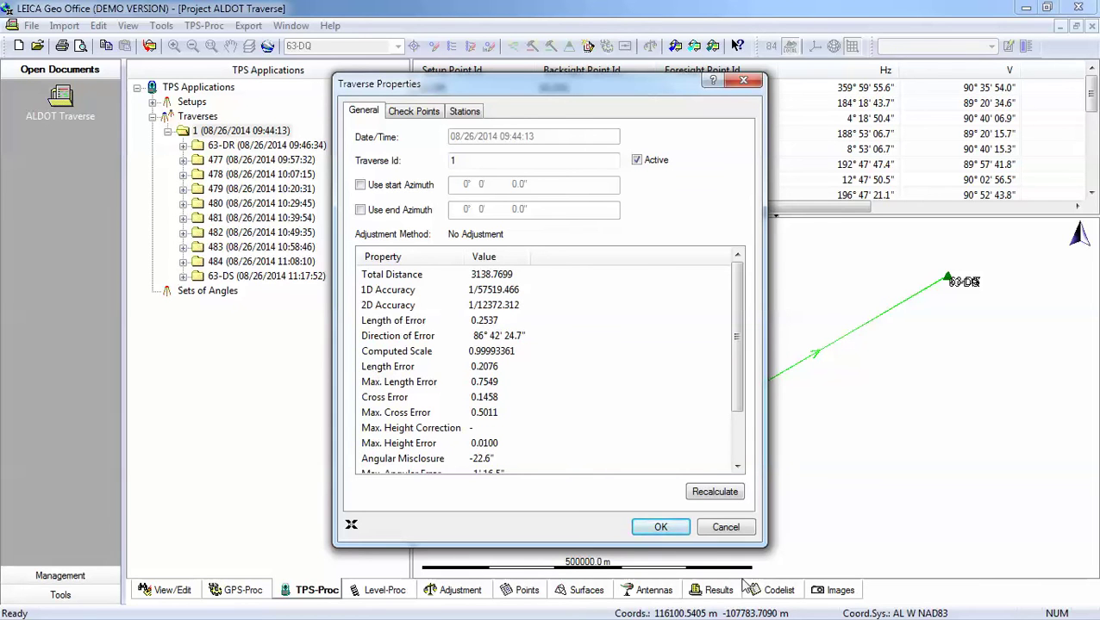
left_click(737, 466)
left_click(737, 466)
left_click(737, 466)
left_click(737, 466)
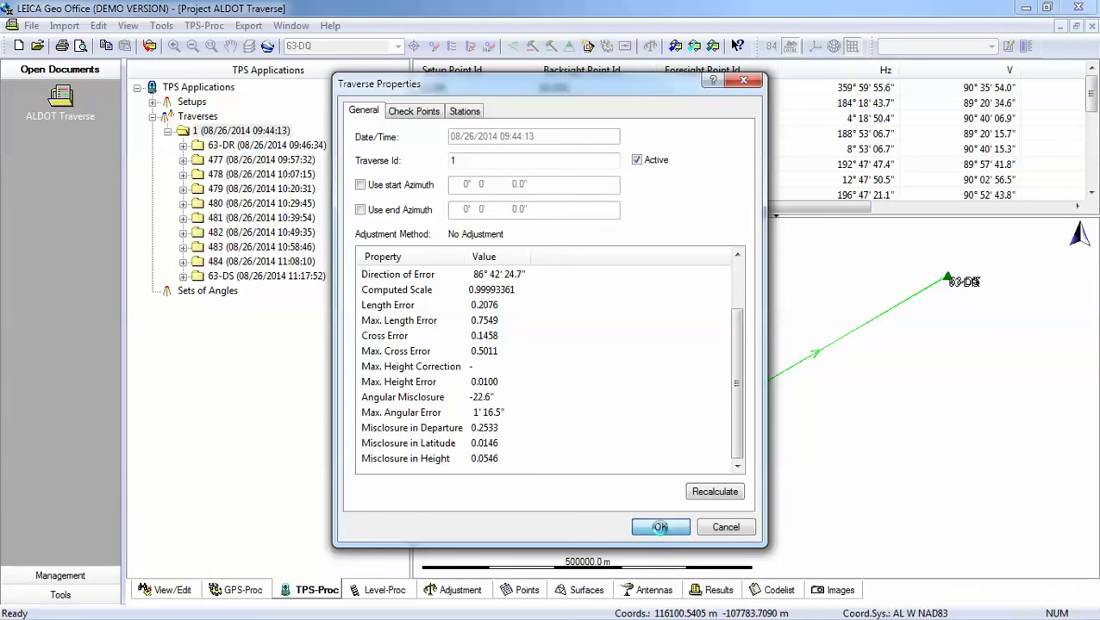
left_click(661, 527)
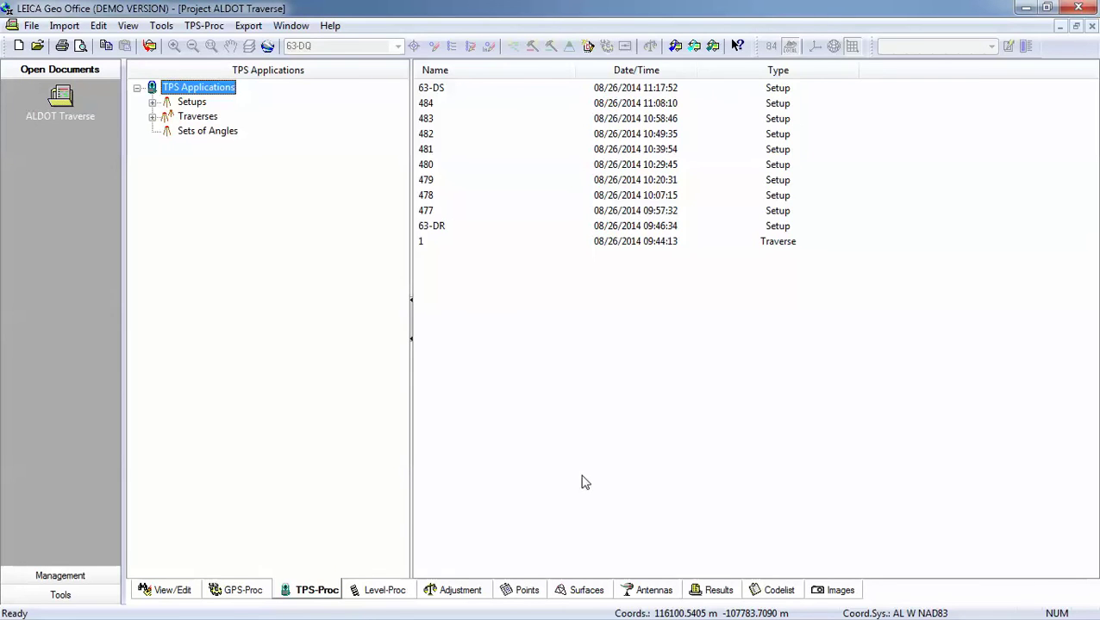
Plot the traverse 63-DQ to 63-DT and check its average combined factor 0.99992883814 without applying.
left_click(172, 591)
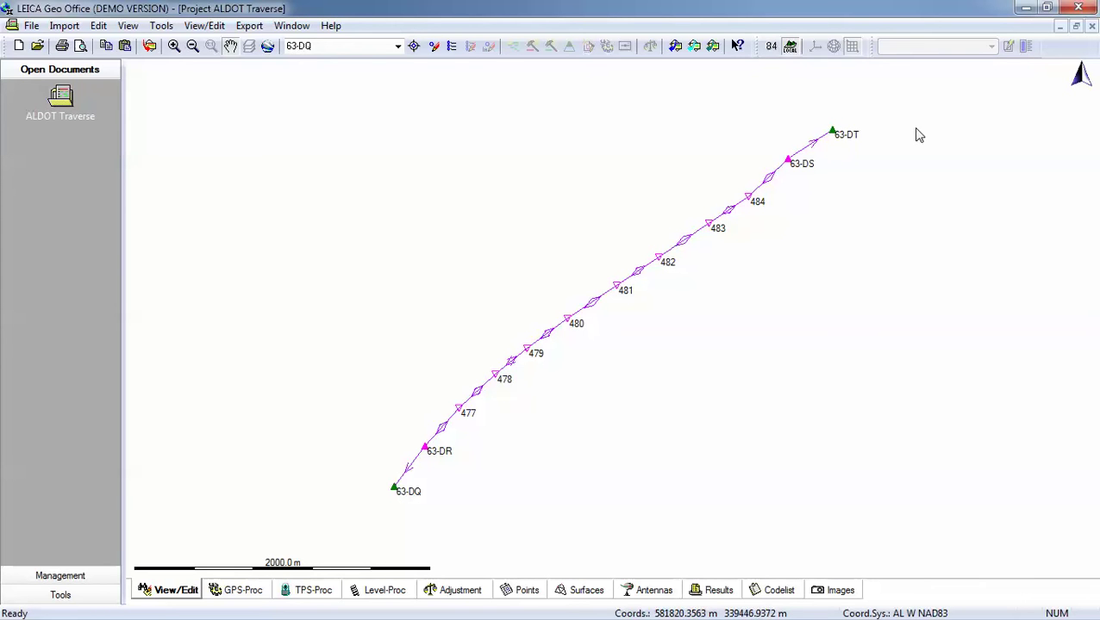
left_click_drag(885, 120, 280, 517)
left_click(231, 45)
right_click(605, 351)
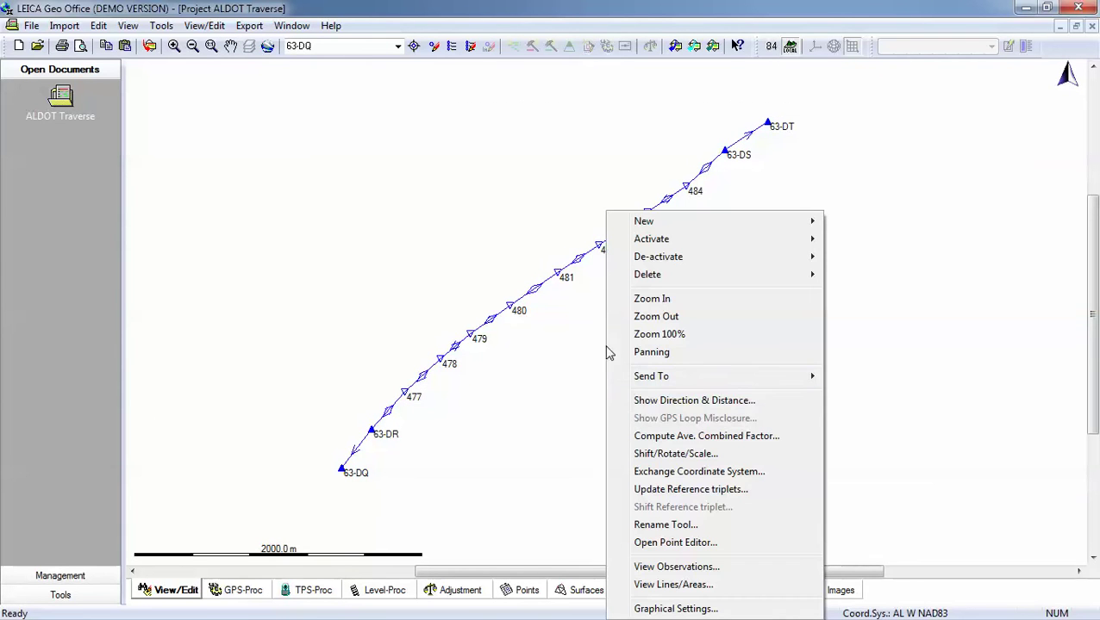
left_click(703, 437)
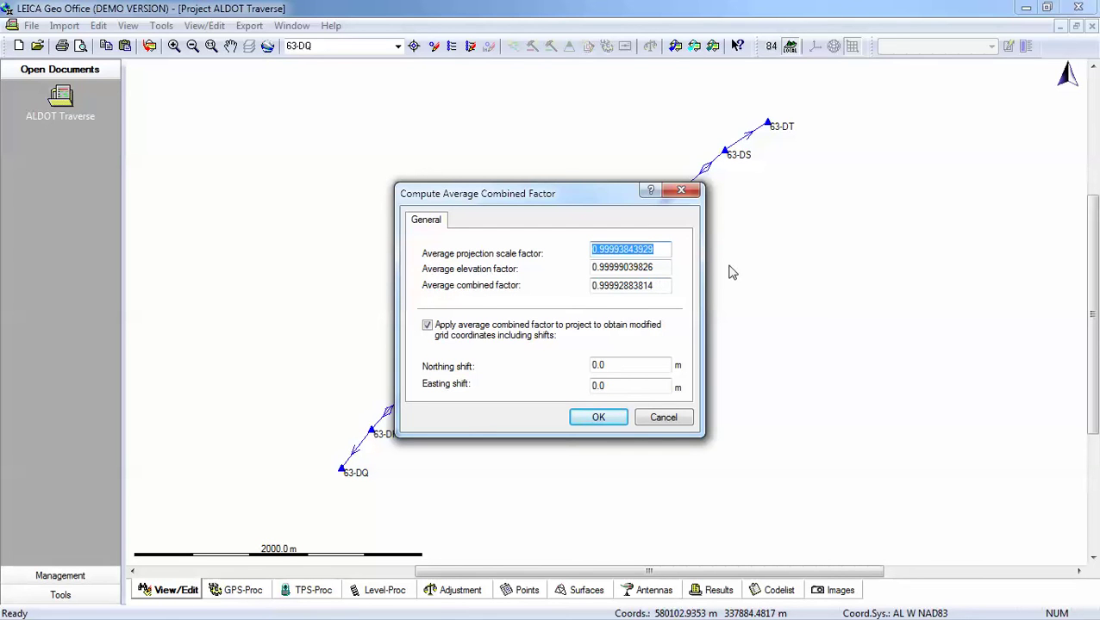
left_click(682, 191)
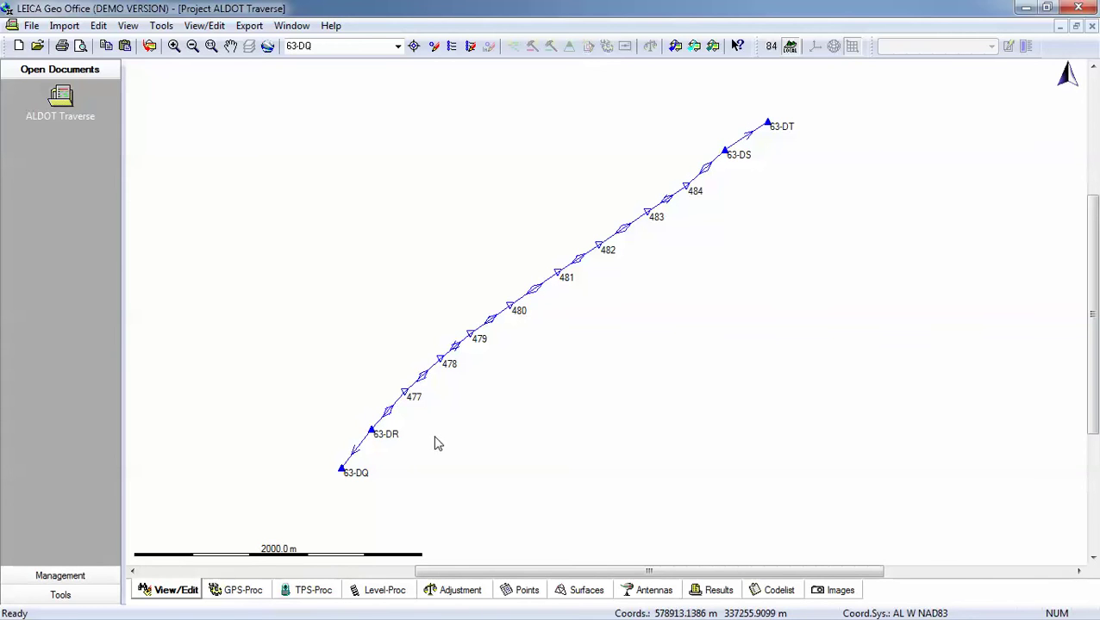
Display the traverse observations table and move its window to the top of the screen.
right_click(498, 460)
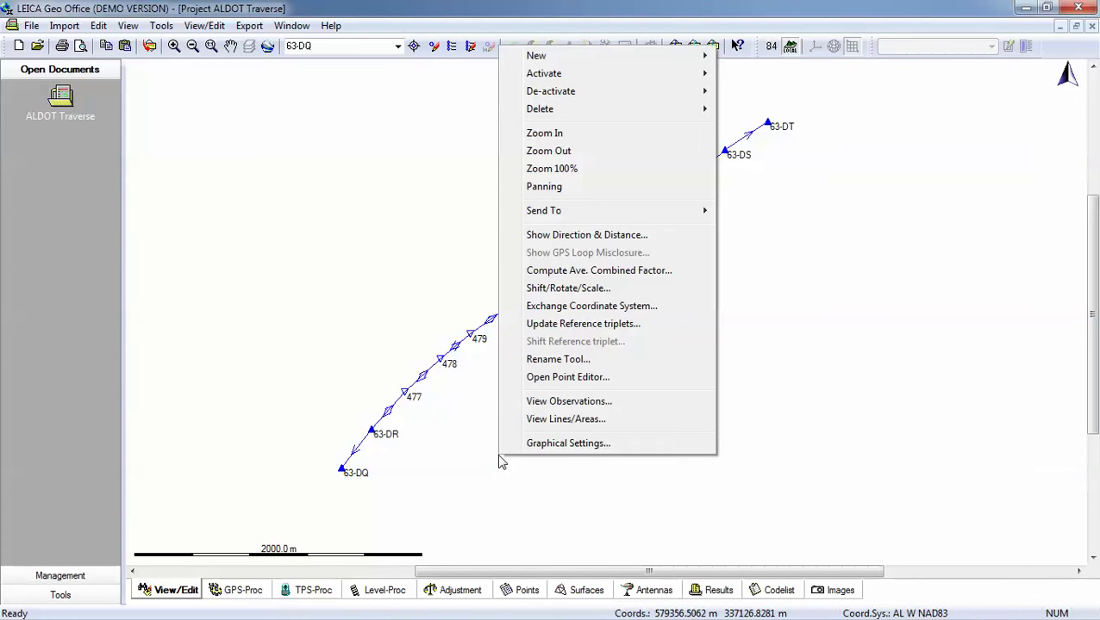
left_click(594, 402)
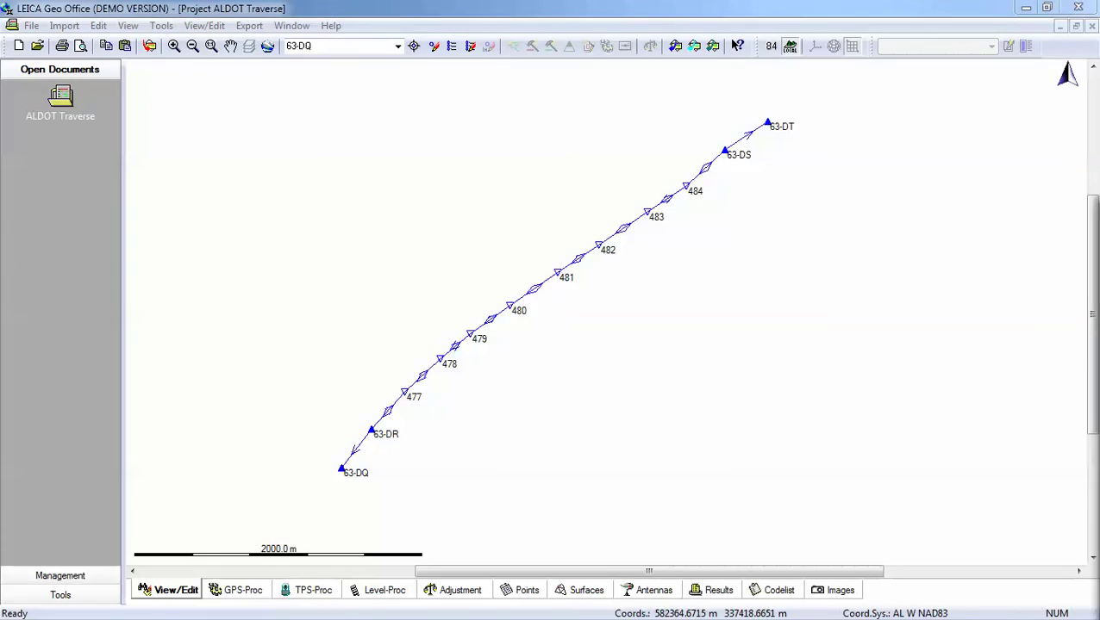
left_click_drag(769, 140, 509, 19)
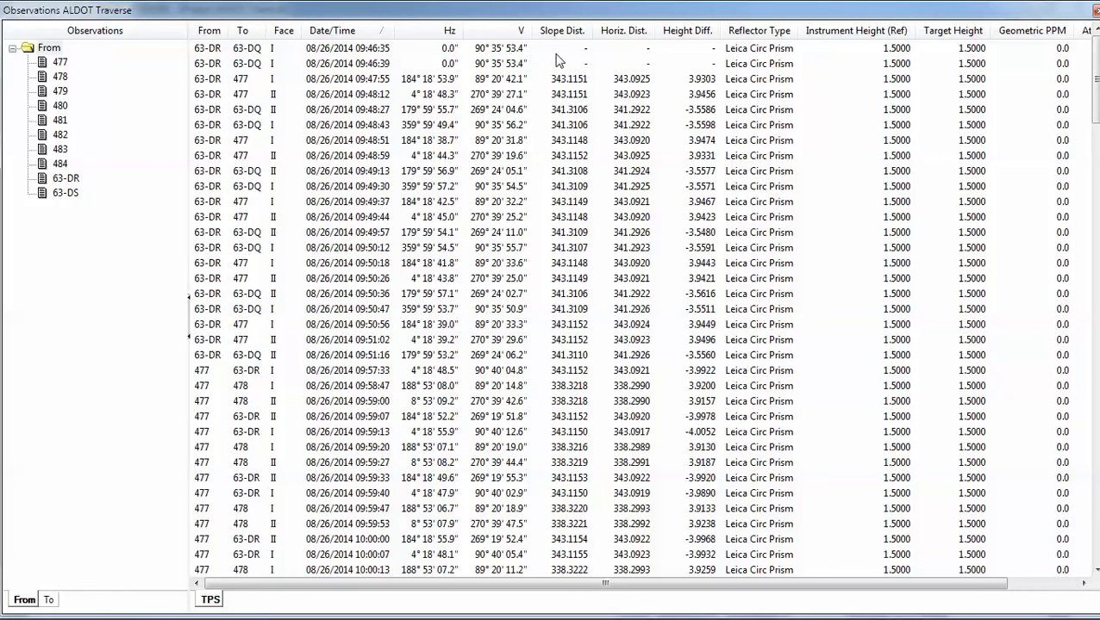
right_click(626, 33)
mouse_move(670, 102)
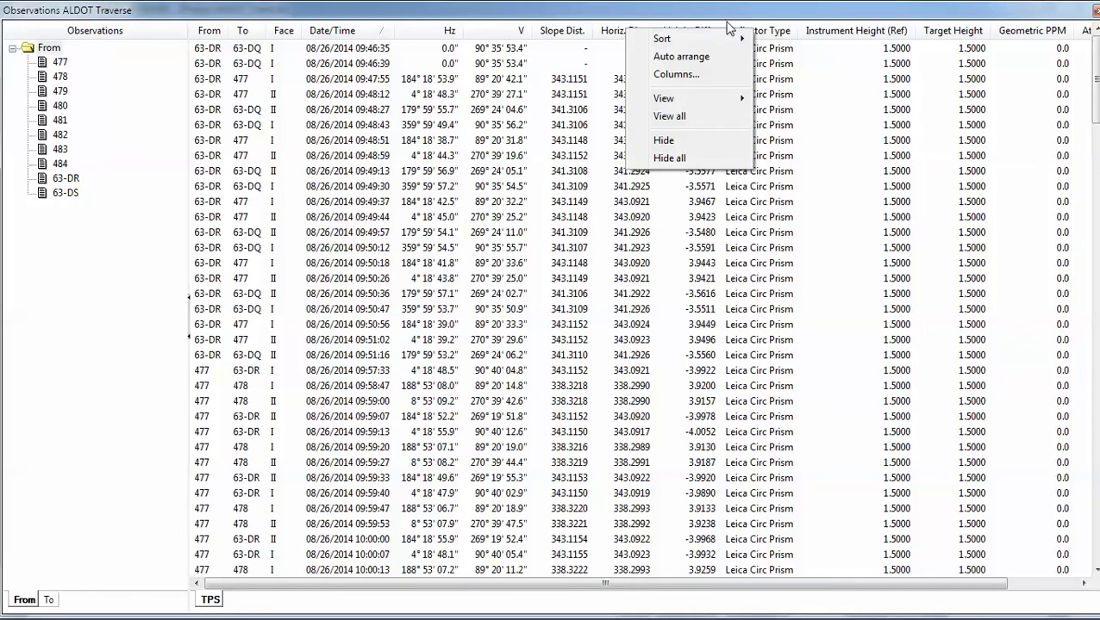
left_click(825, 78)
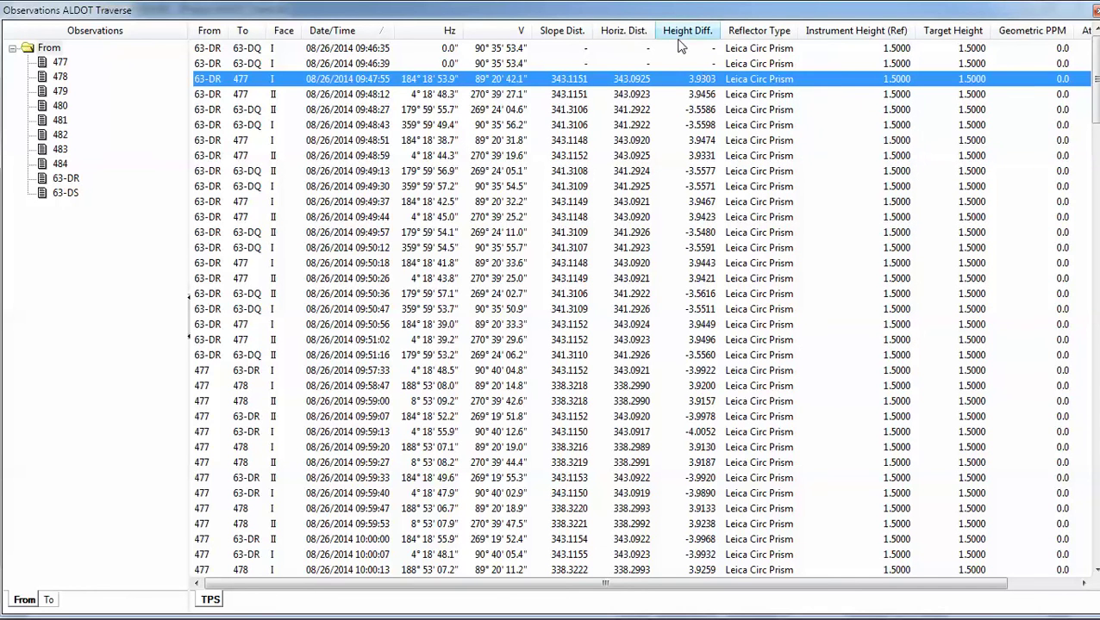
right_click(619, 39)
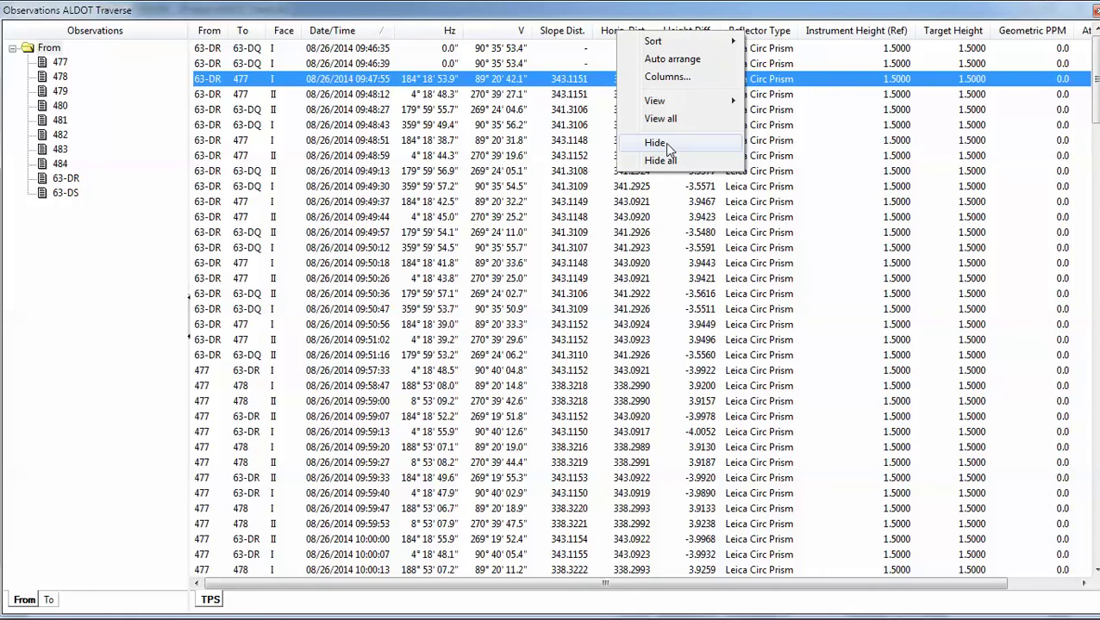
left_click(776, 355)
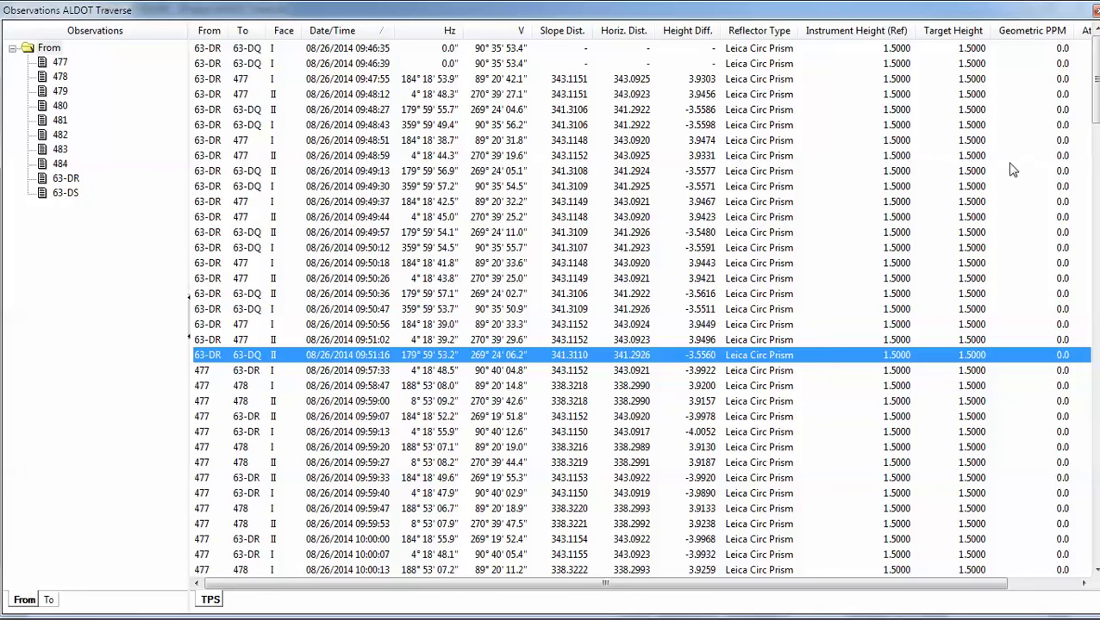
Check geometric PPM 0.0 and atmospheric PPM 17.1, then open the 09:51:16 observation's geometric PPM calculation.
left_click(1084, 585)
left_click_drag(1084, 585, 1084, 586)
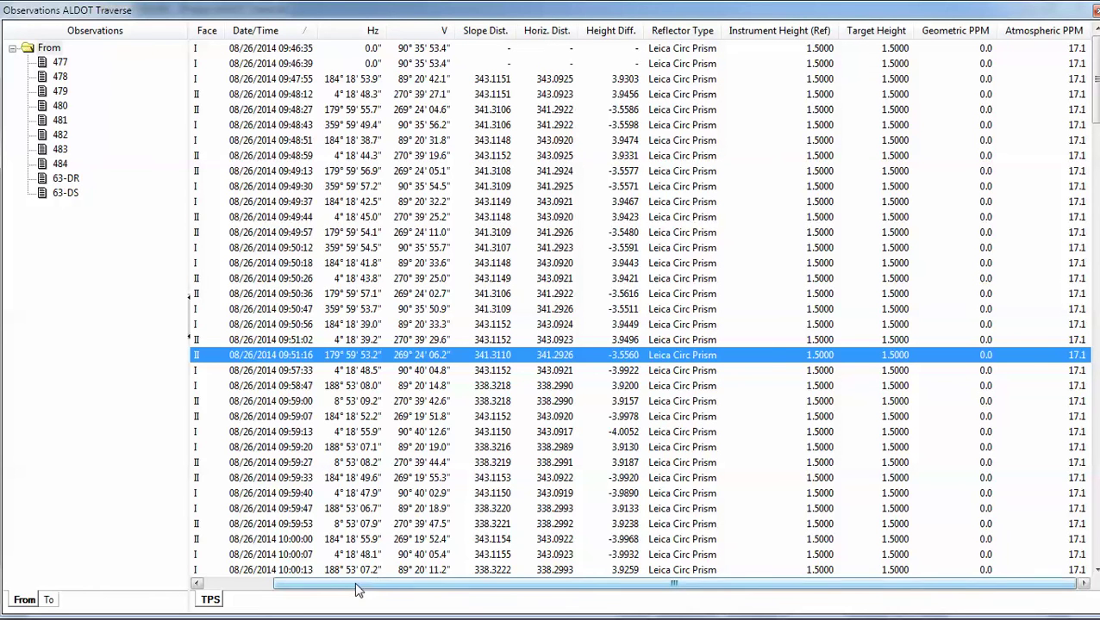
left_click_drag(356, 585, 267, 584)
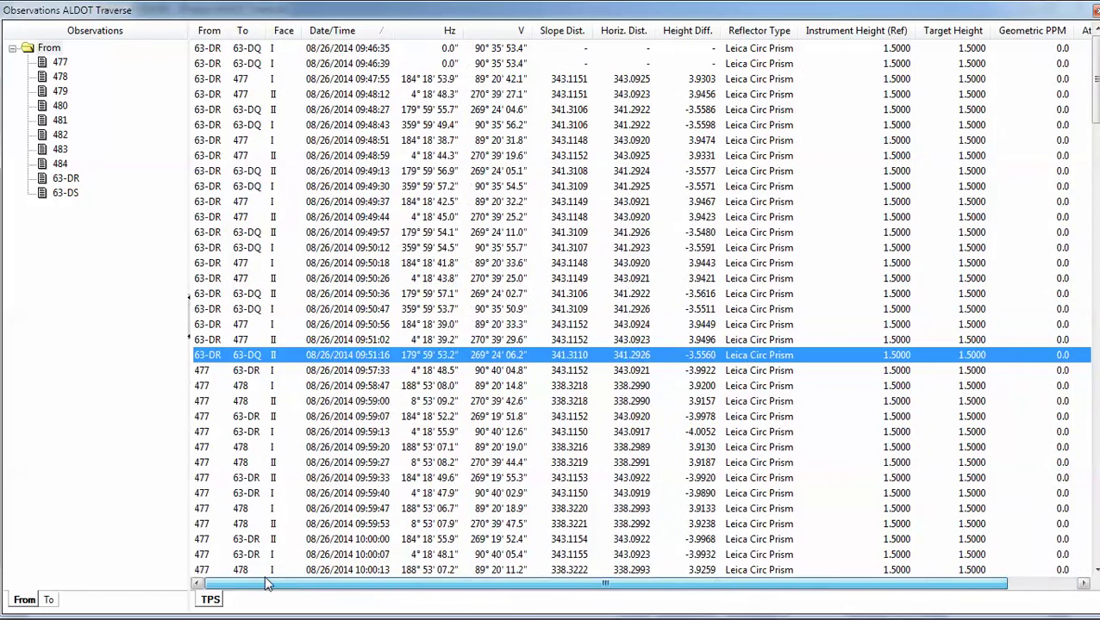
right_click(431, 361)
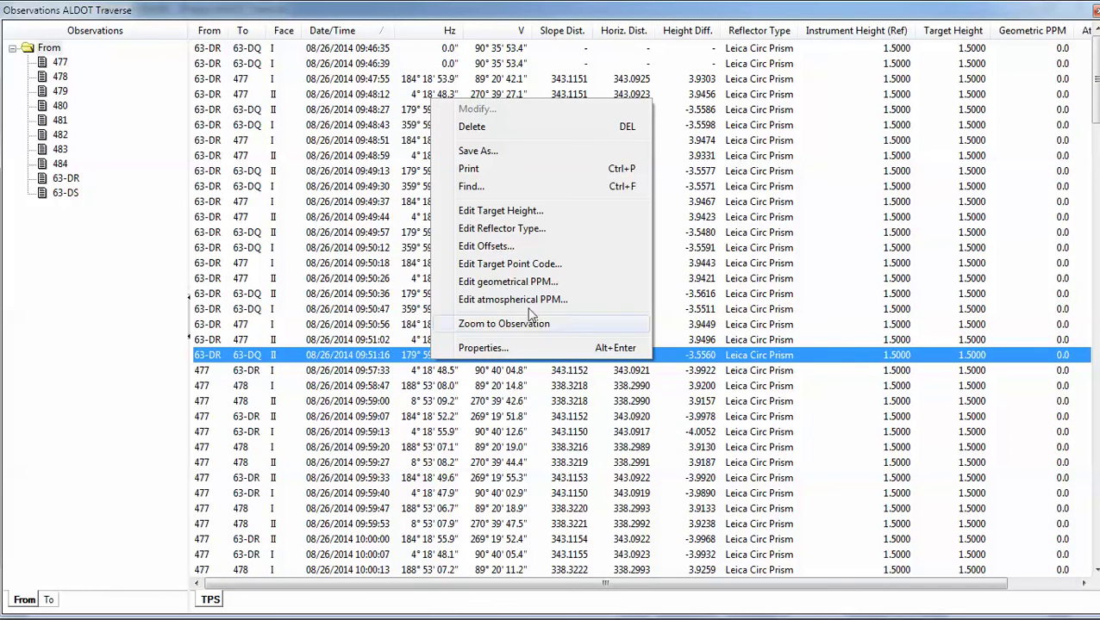
left_click(500, 284)
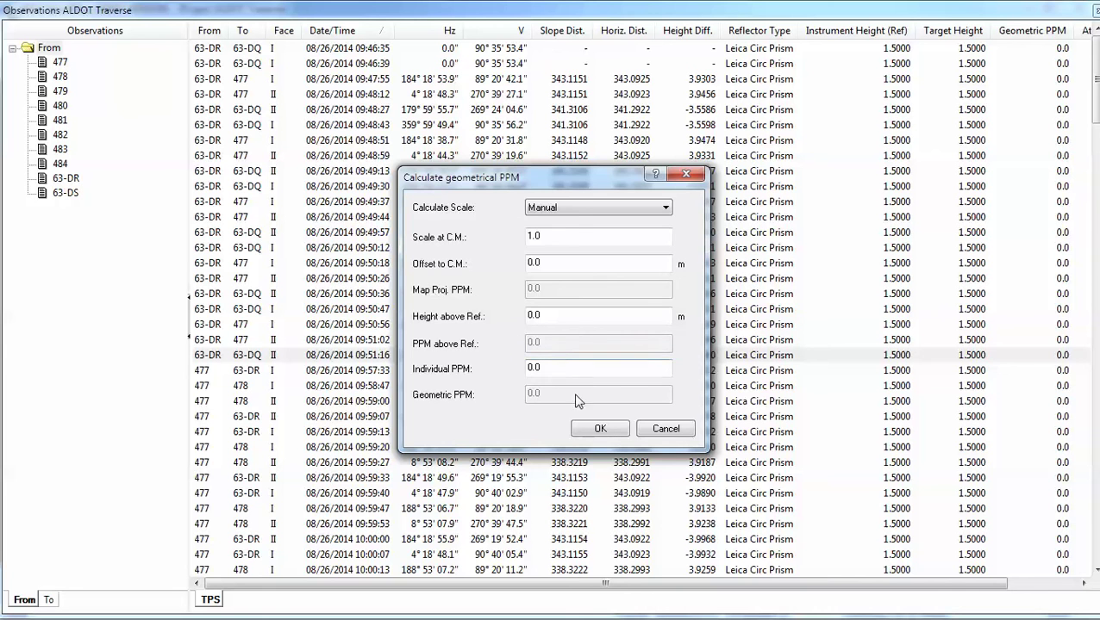
left_click(573, 210)
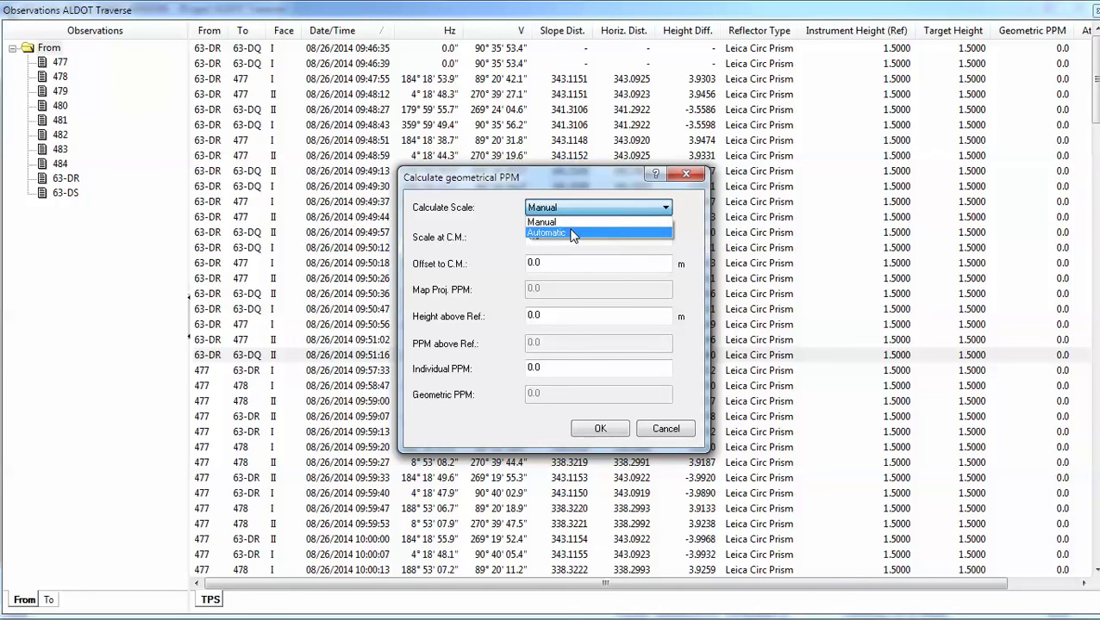
left_click(573, 233)
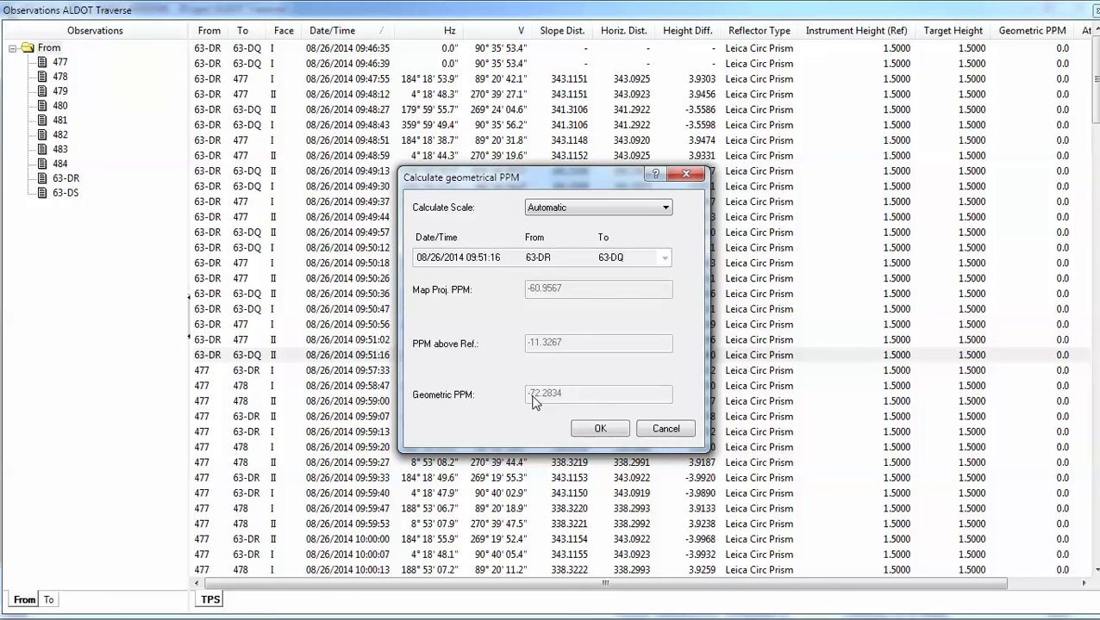
left_click(675, 431)
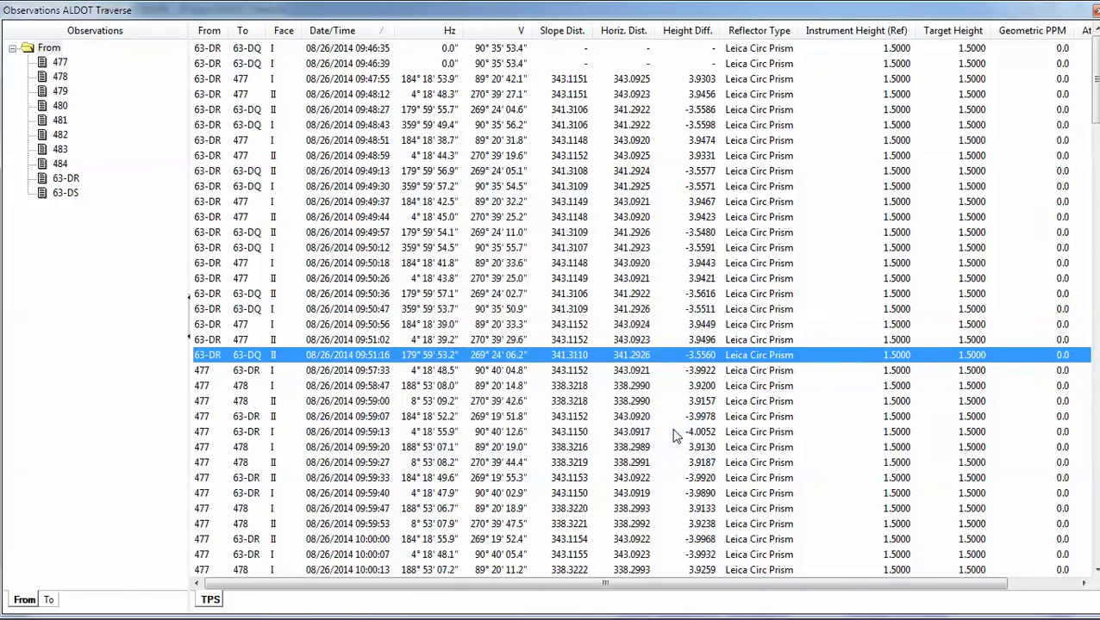
Select all observations in the ALDOT Traverse observations table.
left_click(463, 249)
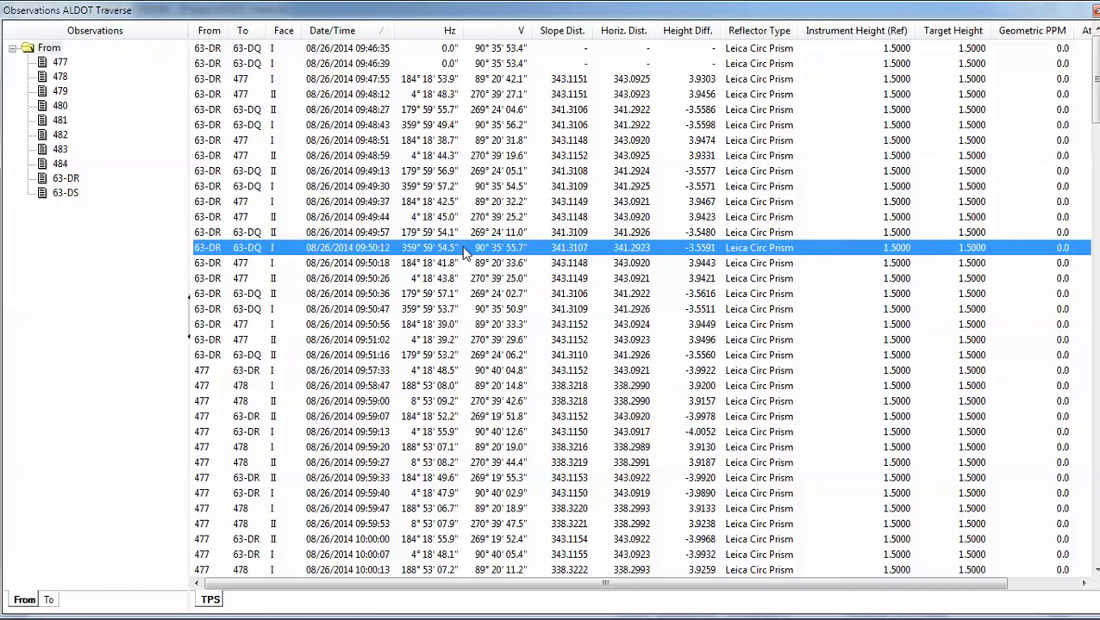
key("ctrl+a")
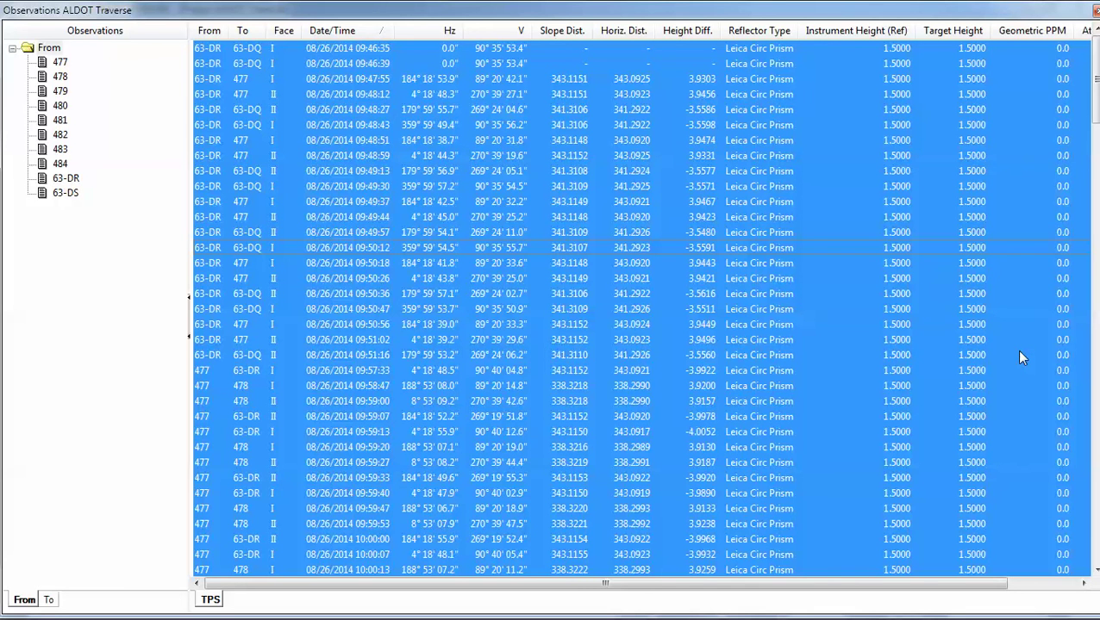
Apply automatically computed geometric PPM (about -71.8 to -73.7) to all observations, correcting distances.
right_click(806, 252)
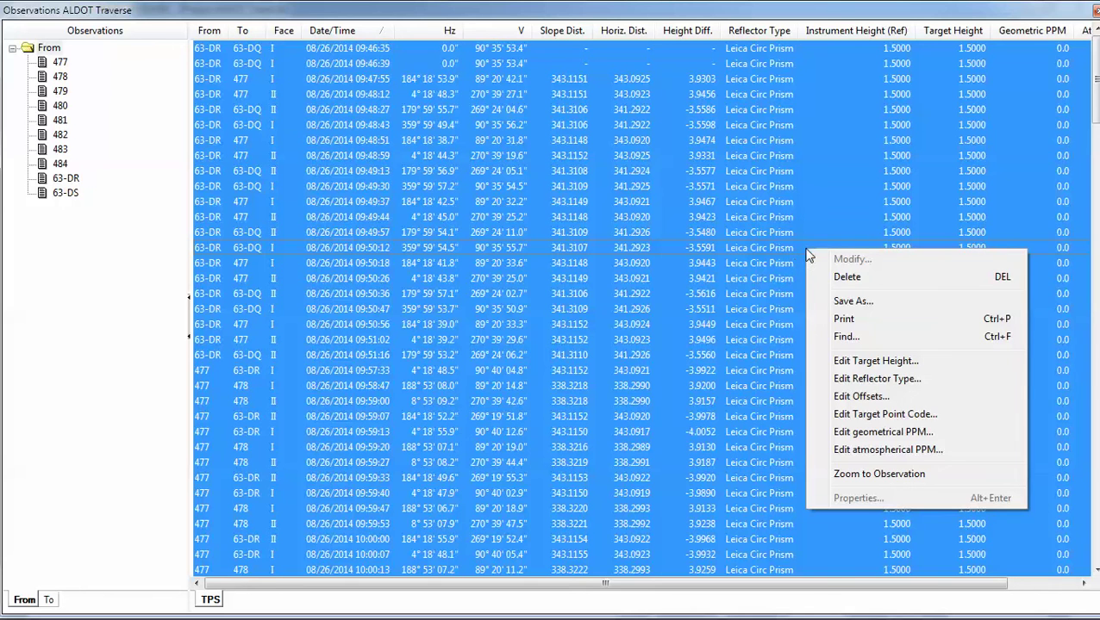
left_click(870, 441)
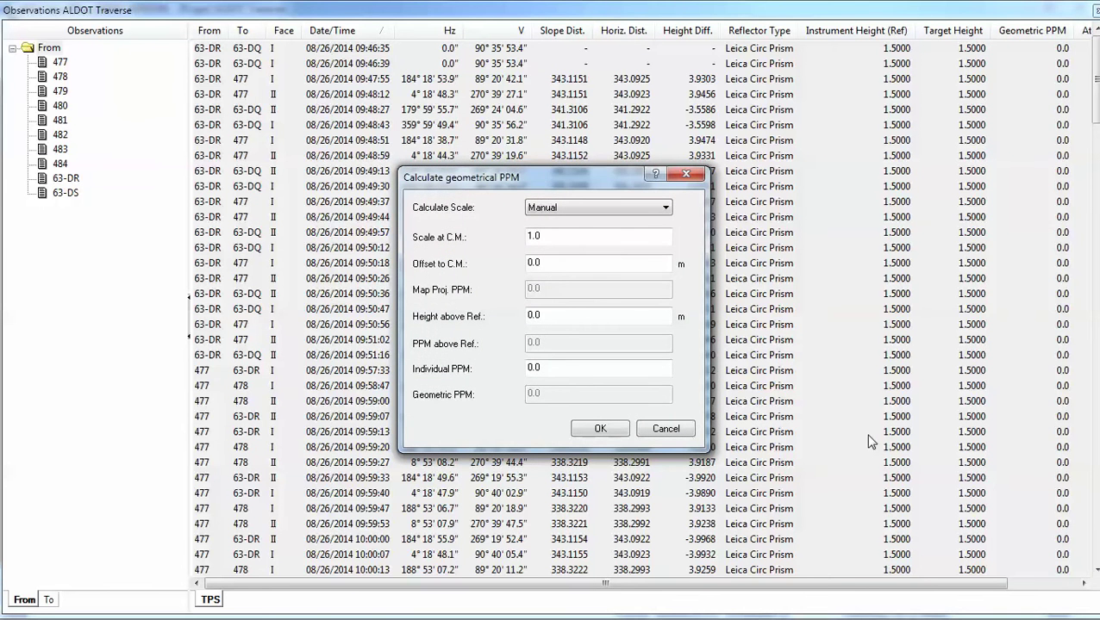
left_click(665, 208)
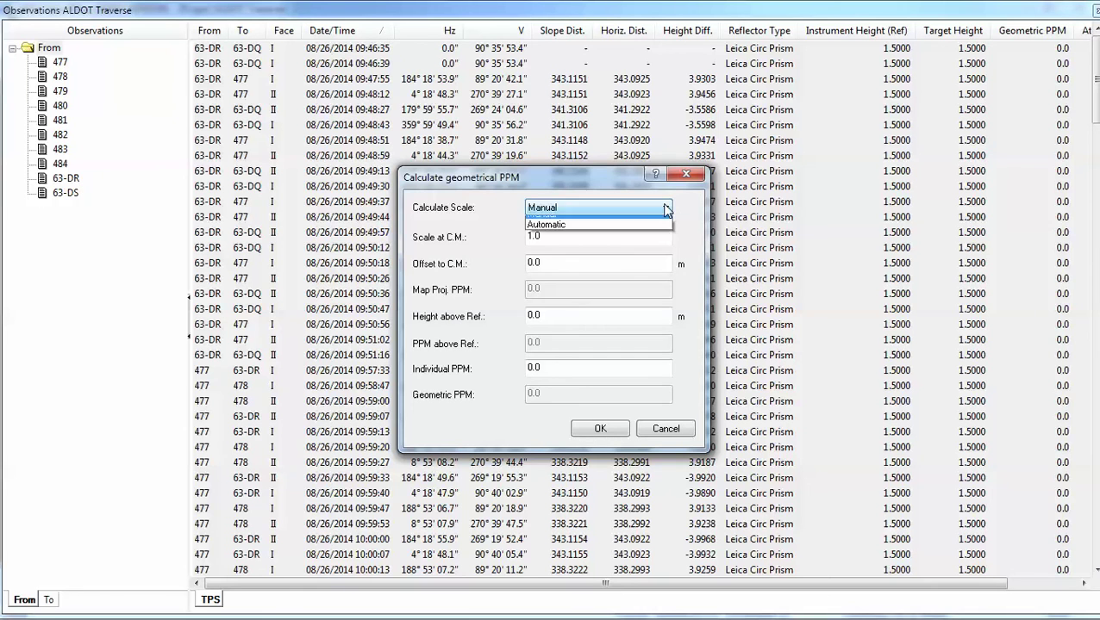
left_click(623, 233)
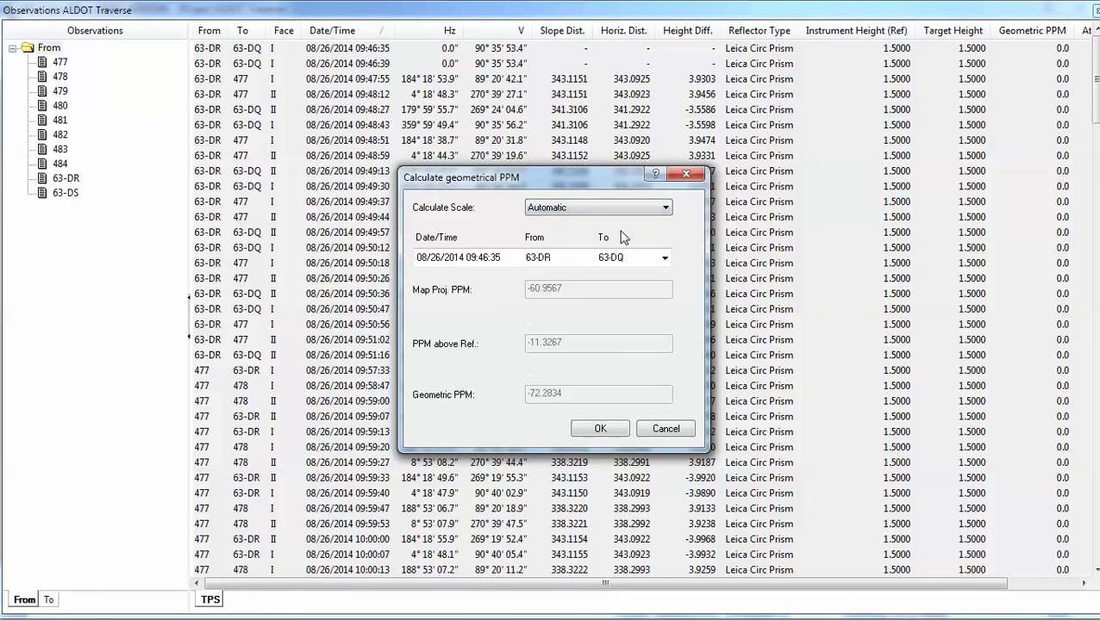
left_click(614, 433)
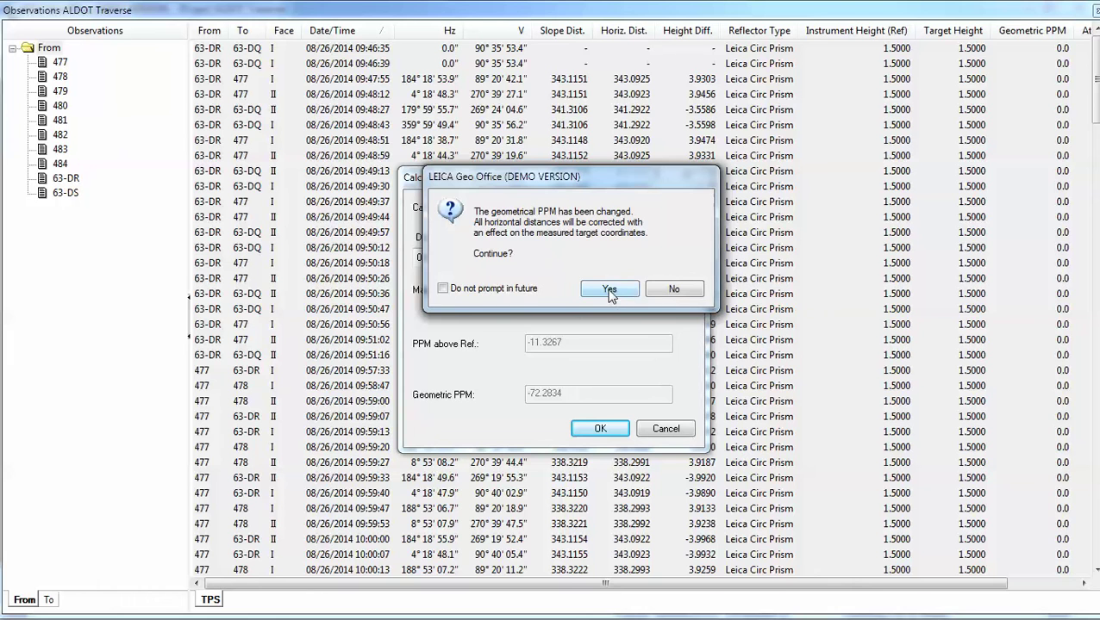
left_click(609, 291)
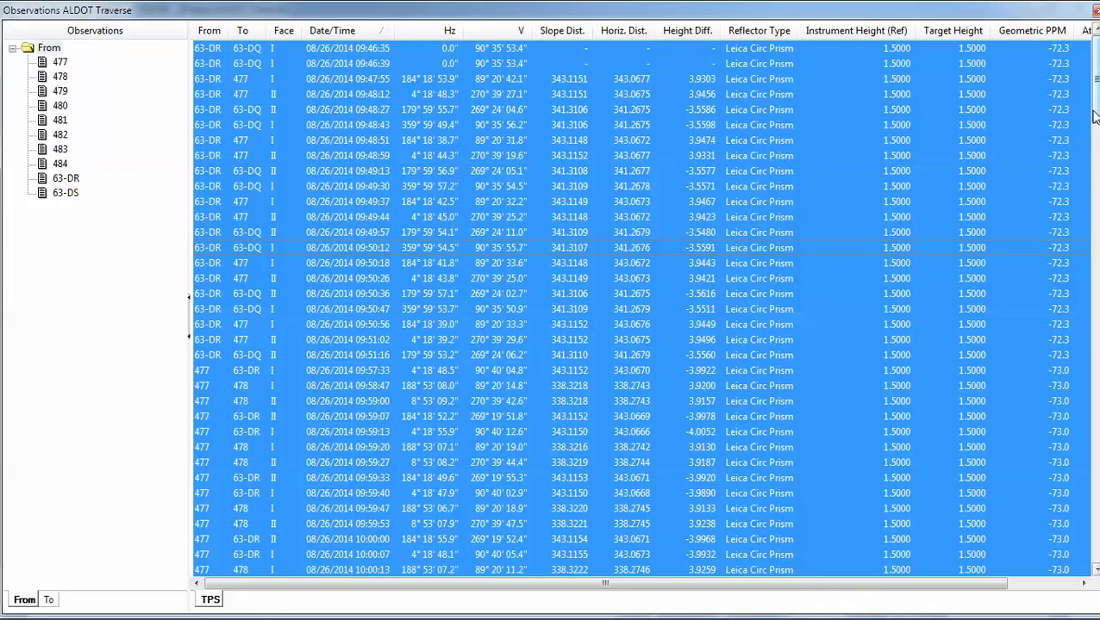
left_click_drag(1095, 115, 1084, 530)
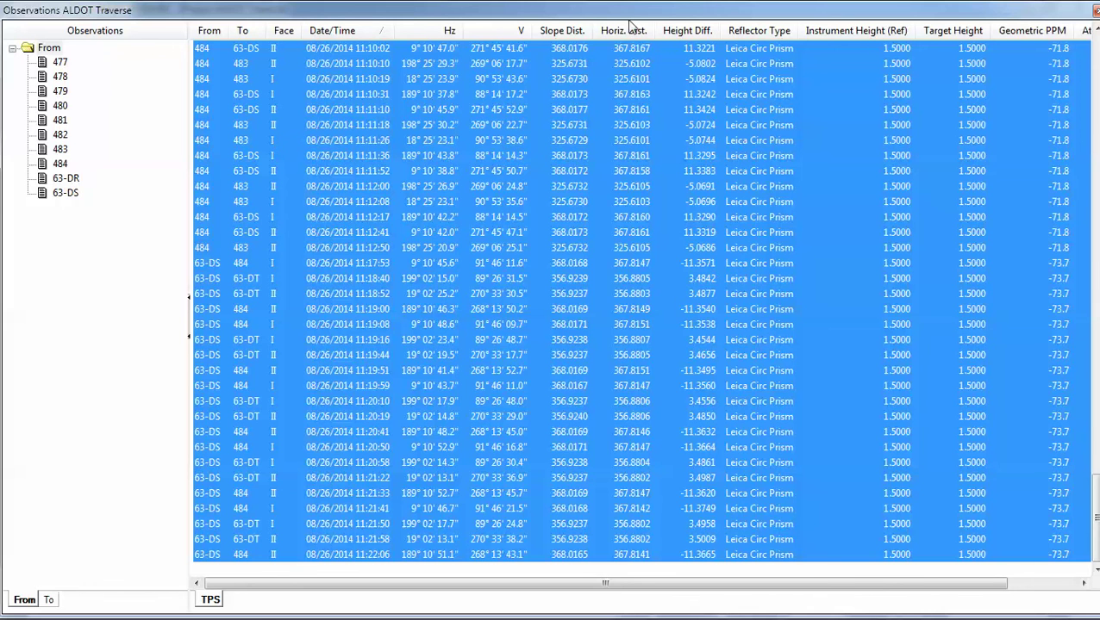
Close the observations table and open the Traverses processing parameters in TPS-Proc.
double_click(839, 12)
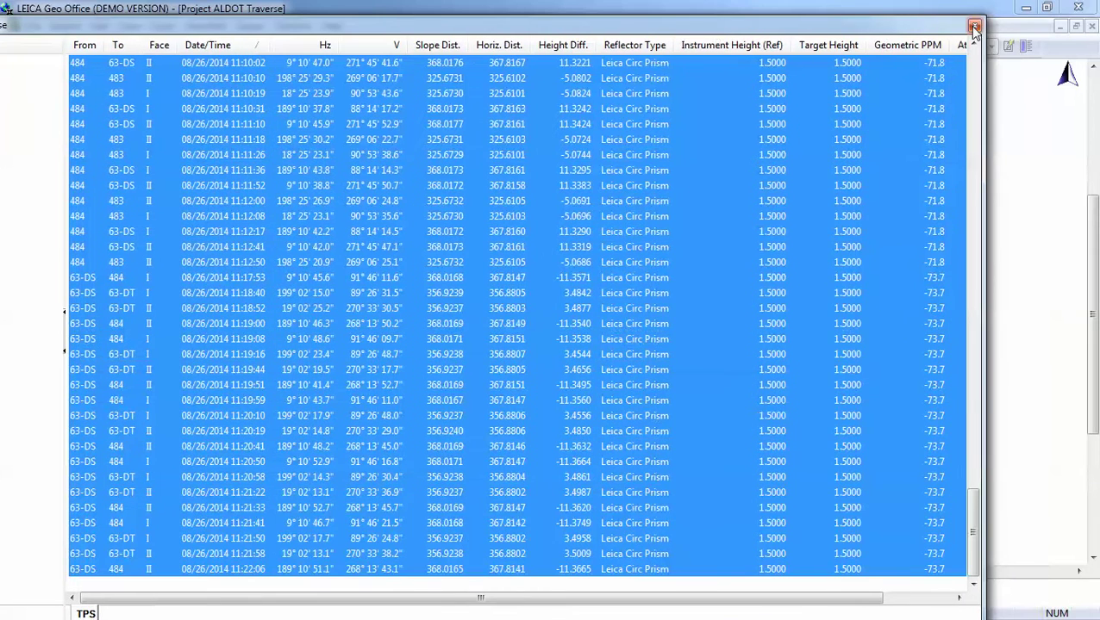
left_click(973, 25)
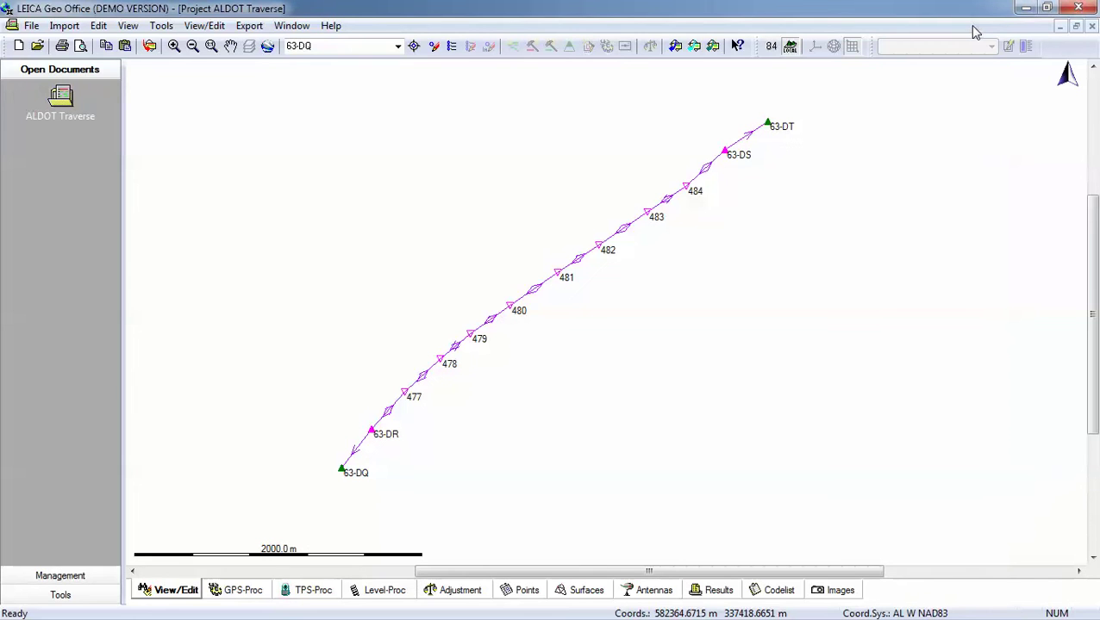
left_click(304, 594)
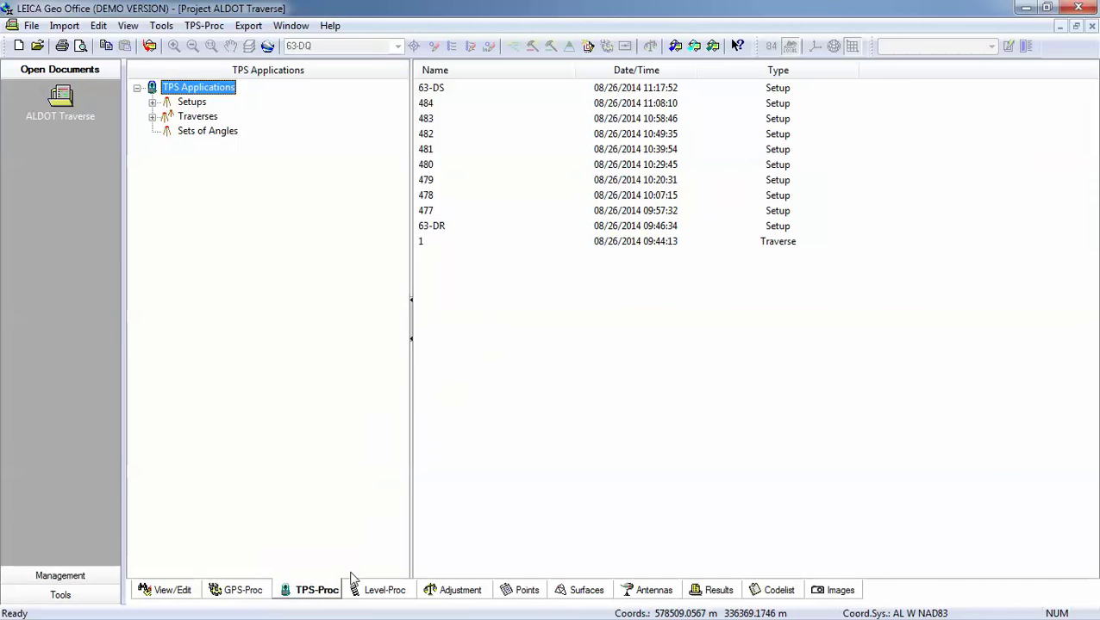
right_click(190, 121)
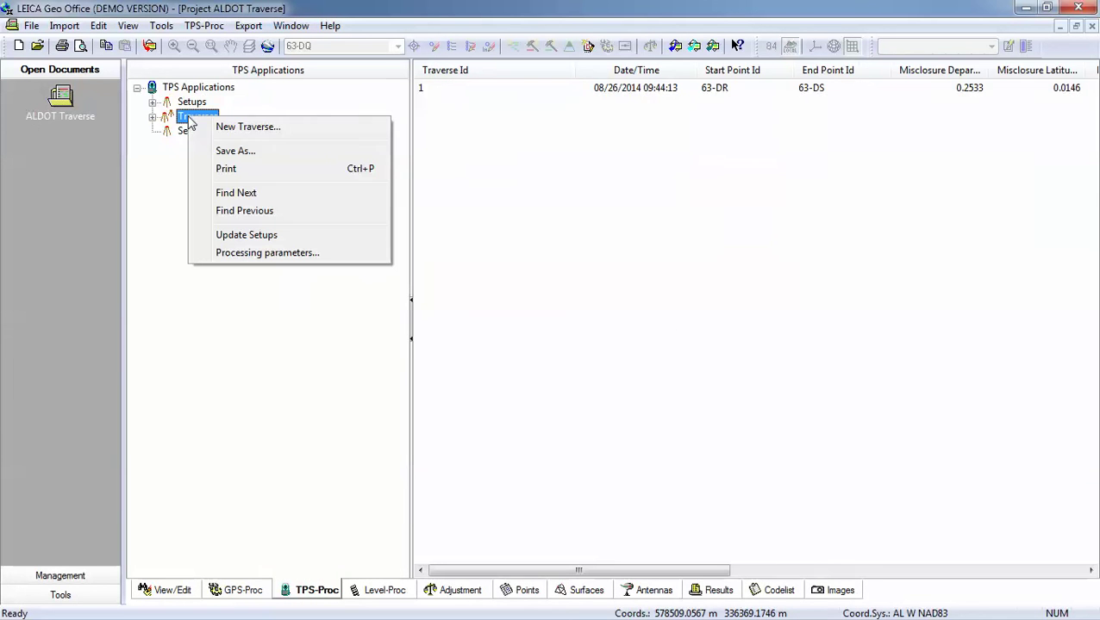
left_click(268, 253)
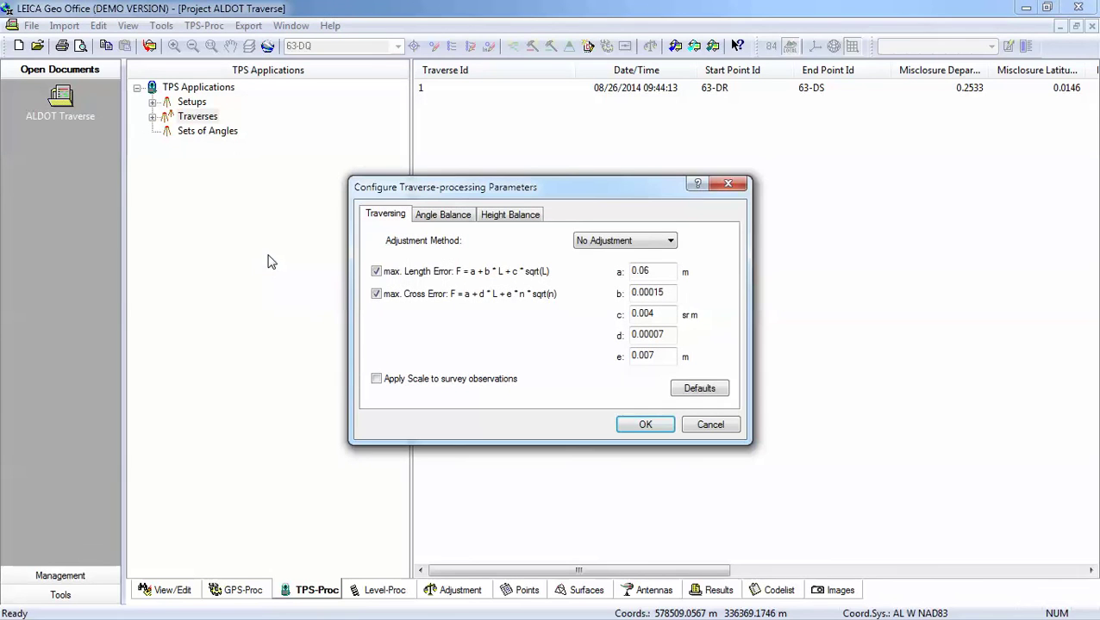
Set the adjustment method to Compass Rule with angle balance Equally, and confirm.
left_click(638, 244)
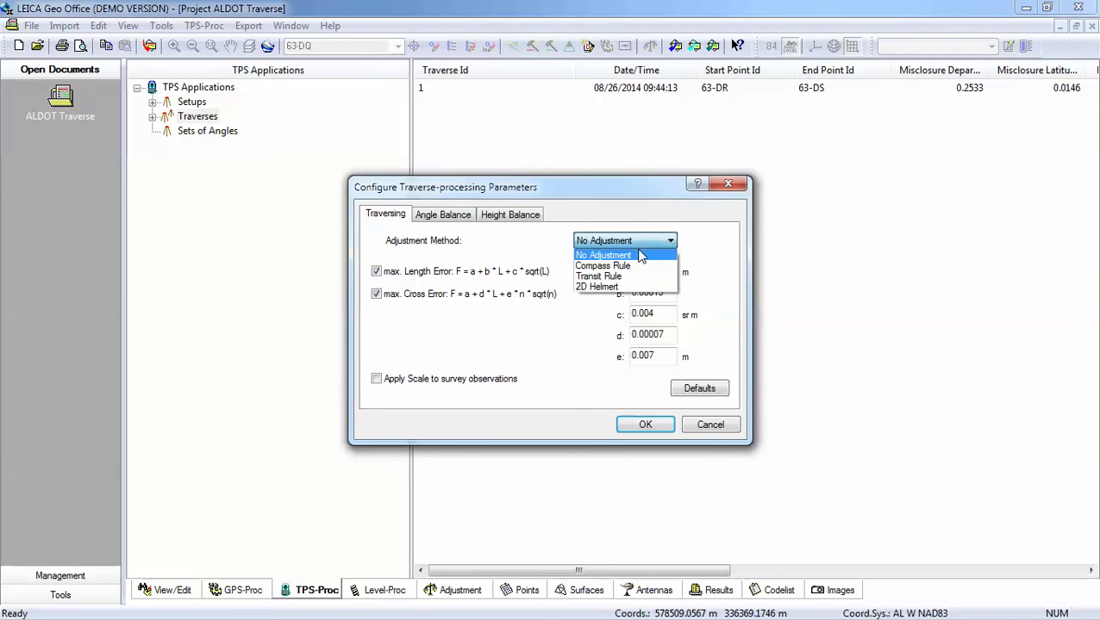
left_click(634, 276)
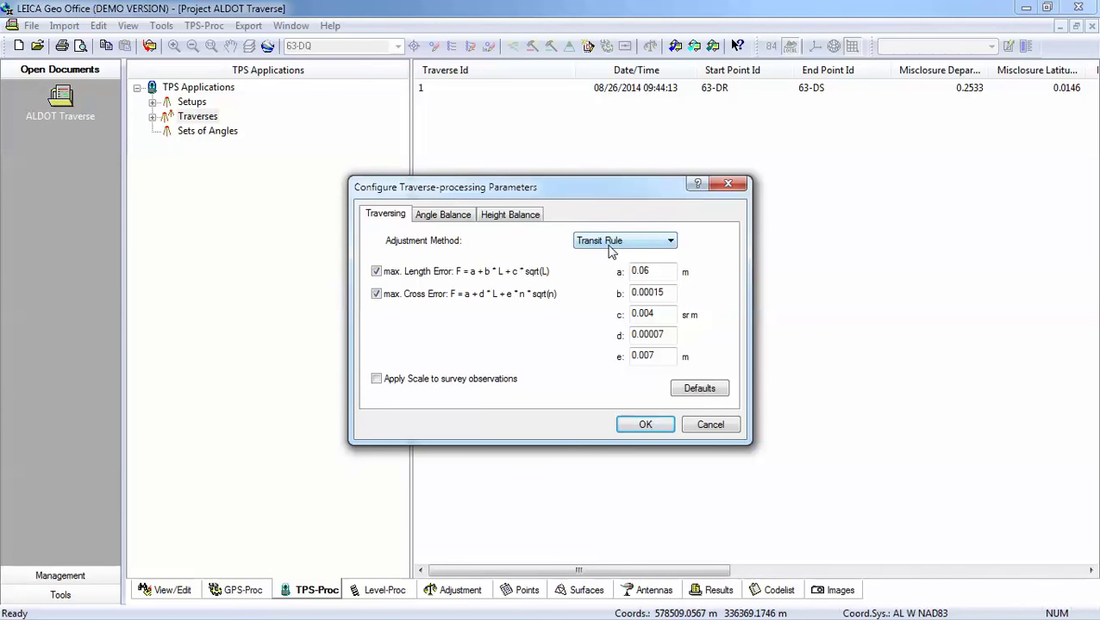
left_click(611, 245)
left_click(613, 264)
left_click(450, 223)
left_click(638, 243)
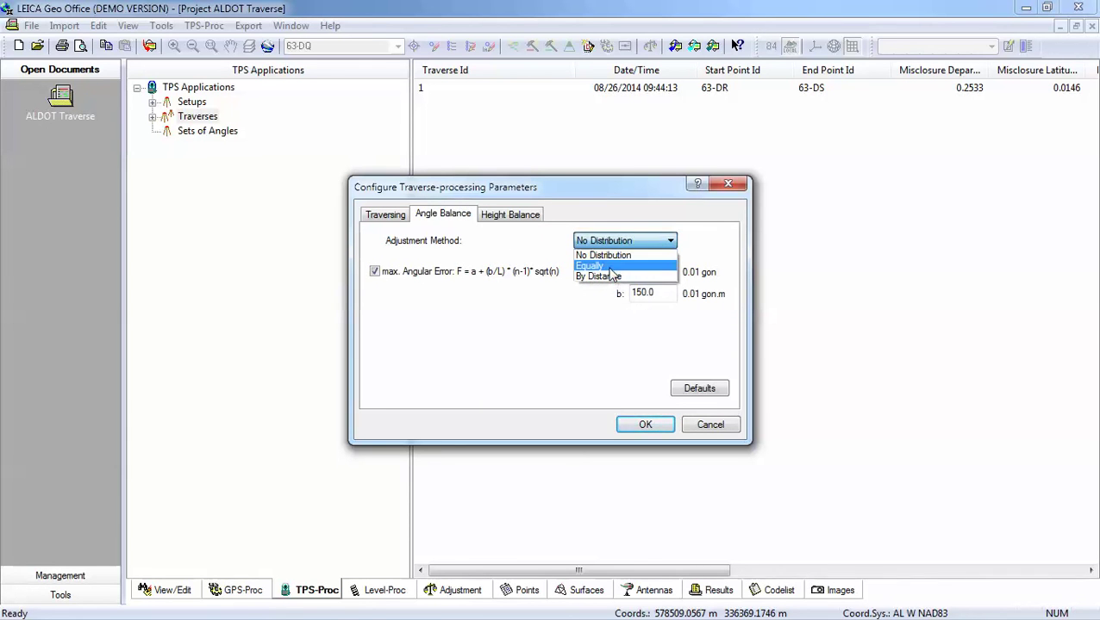
left_click(609, 268)
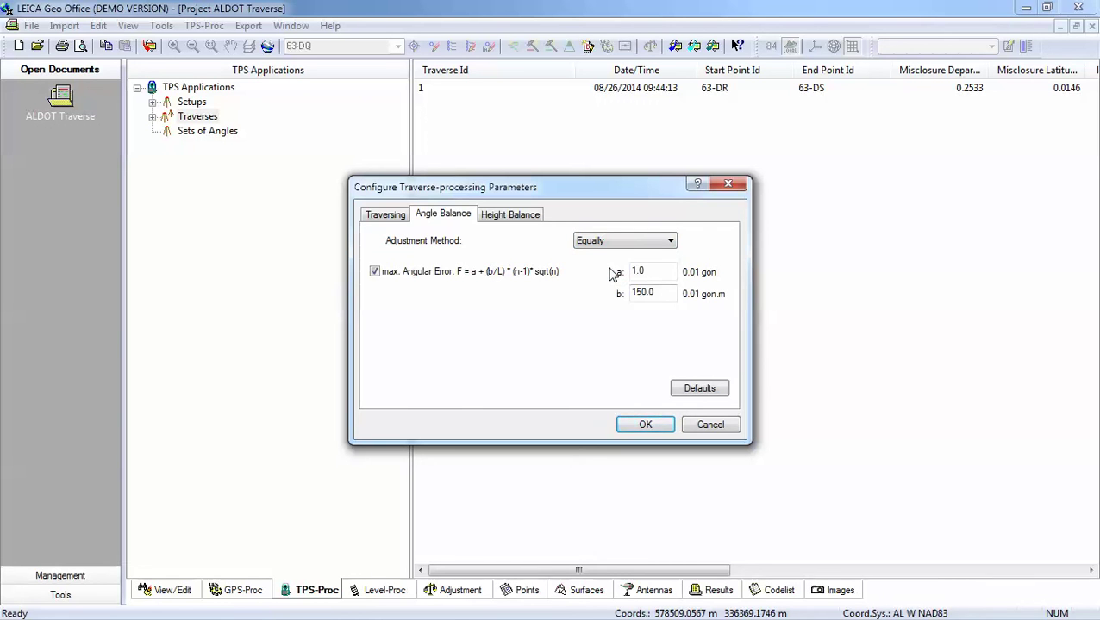
left_click(519, 216)
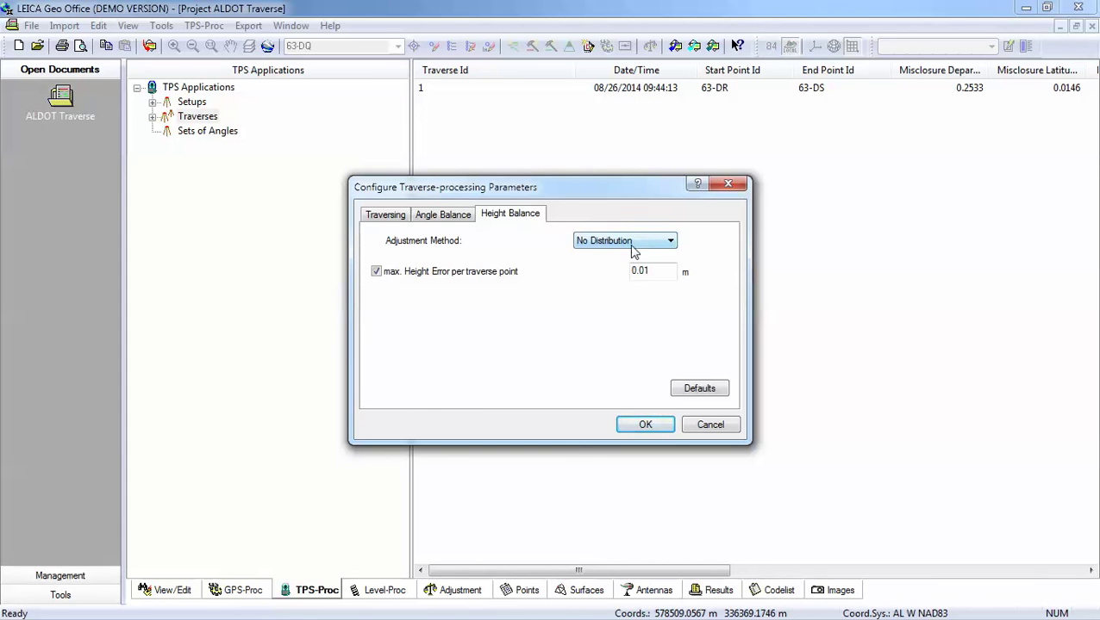
left_click(645, 425)
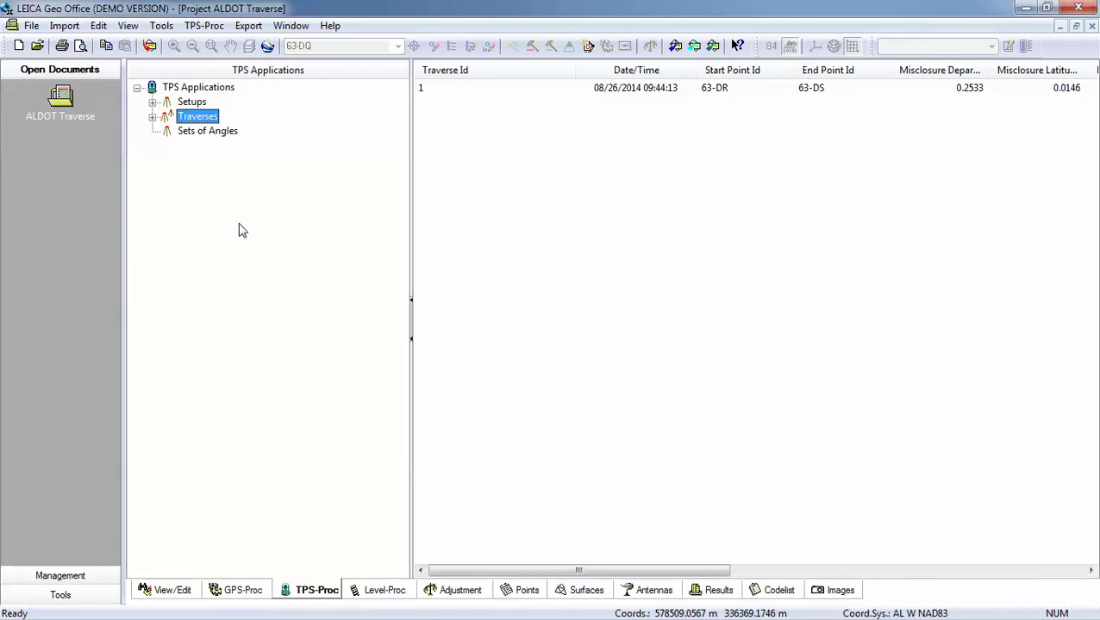
Expand Traverses, select traverse 1 and open its Properties with Compass Rule statistics.
left_click(153, 116)
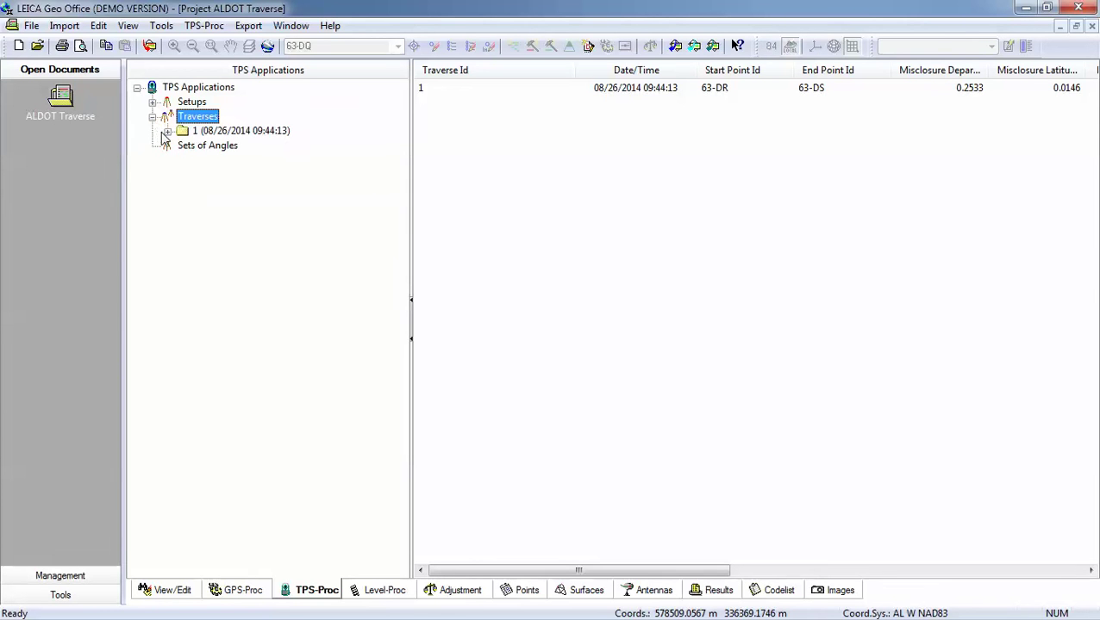
left_click(167, 131)
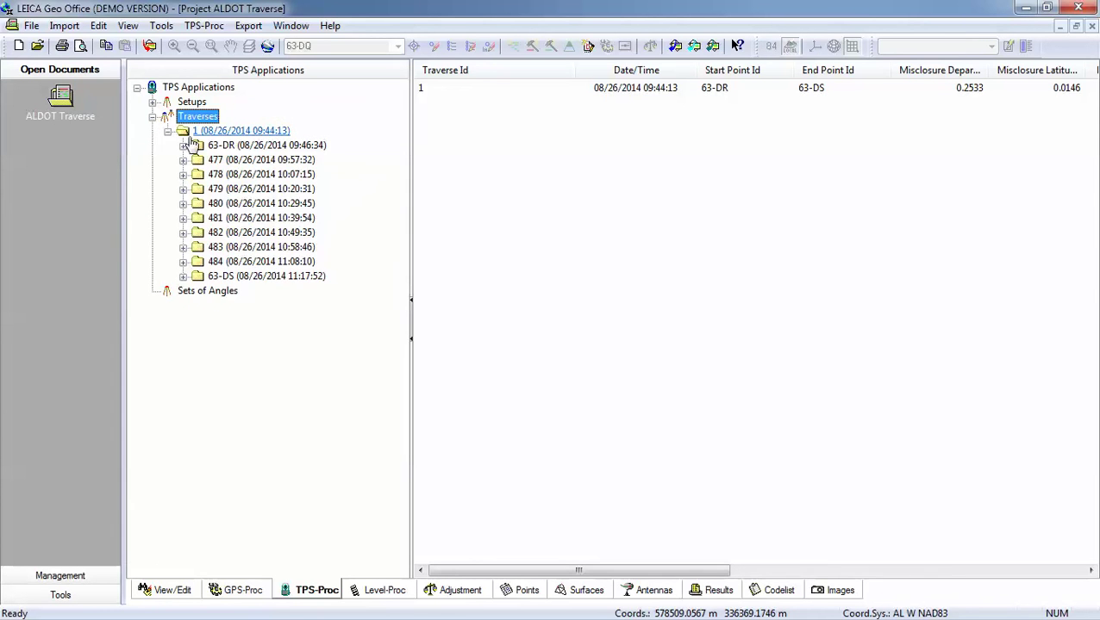
left_click(196, 132)
right_click(196, 131)
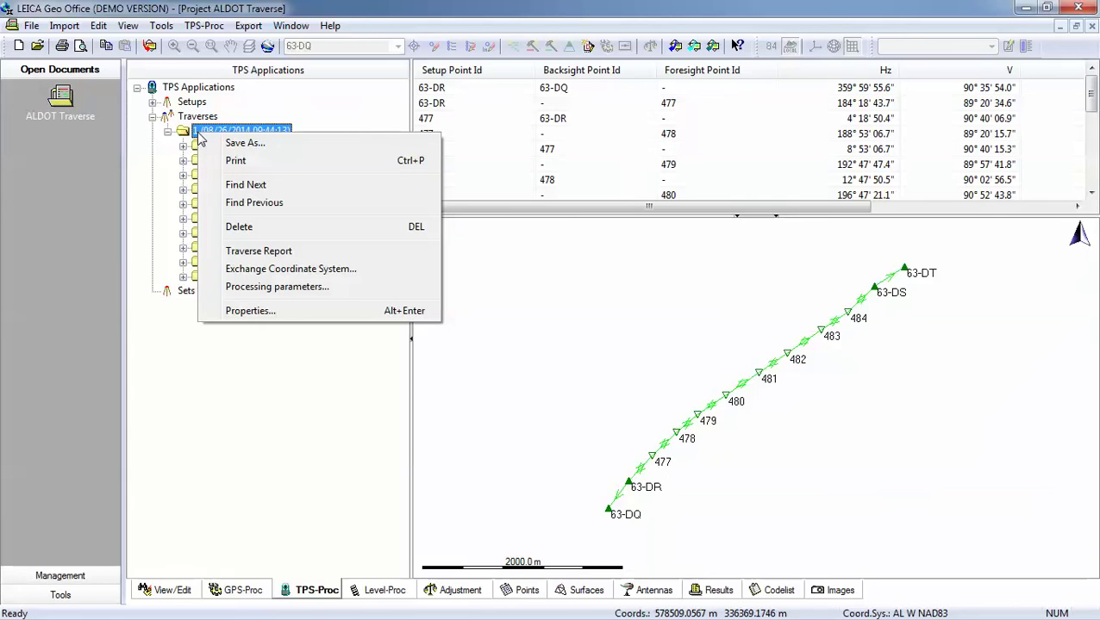
left_click(286, 312)
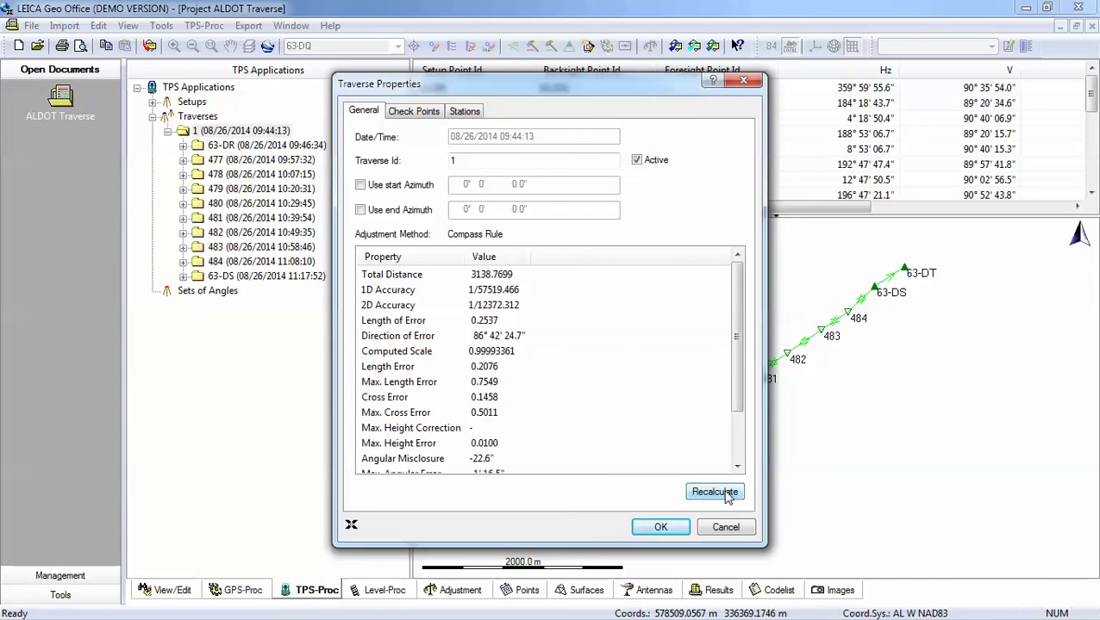
Recalculate traverse 1 (error length 0.0328, 2D accuracy 1/95608.954), review misclosures and accept.
left_click(727, 496)
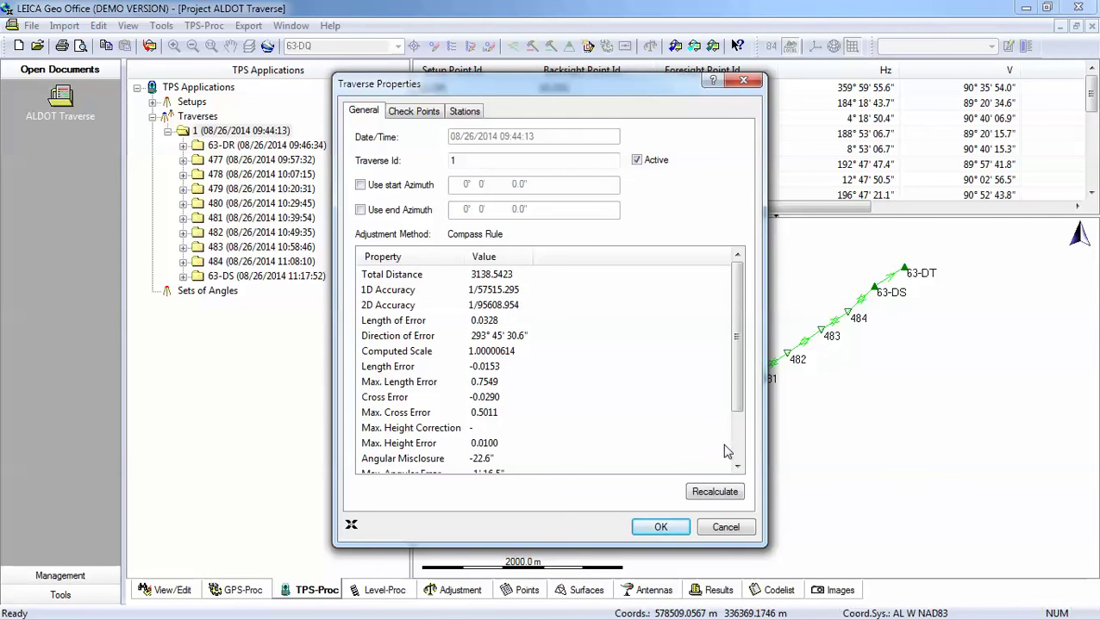
left_click(740, 467)
left_click(739, 468)
left_click(739, 468)
left_click(739, 468)
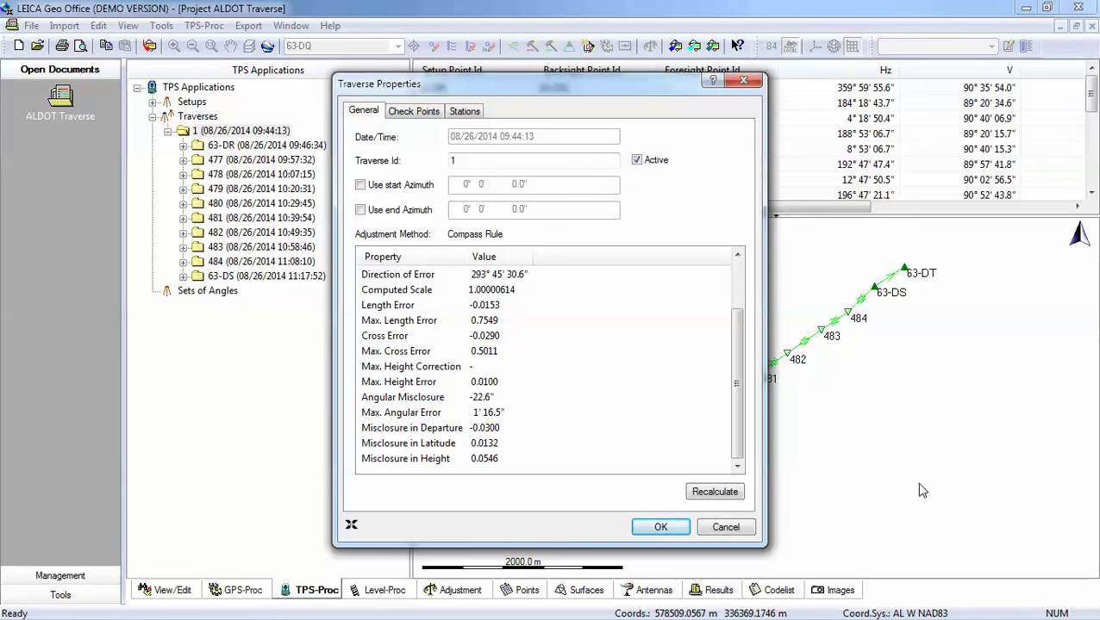
left_click(676, 525)
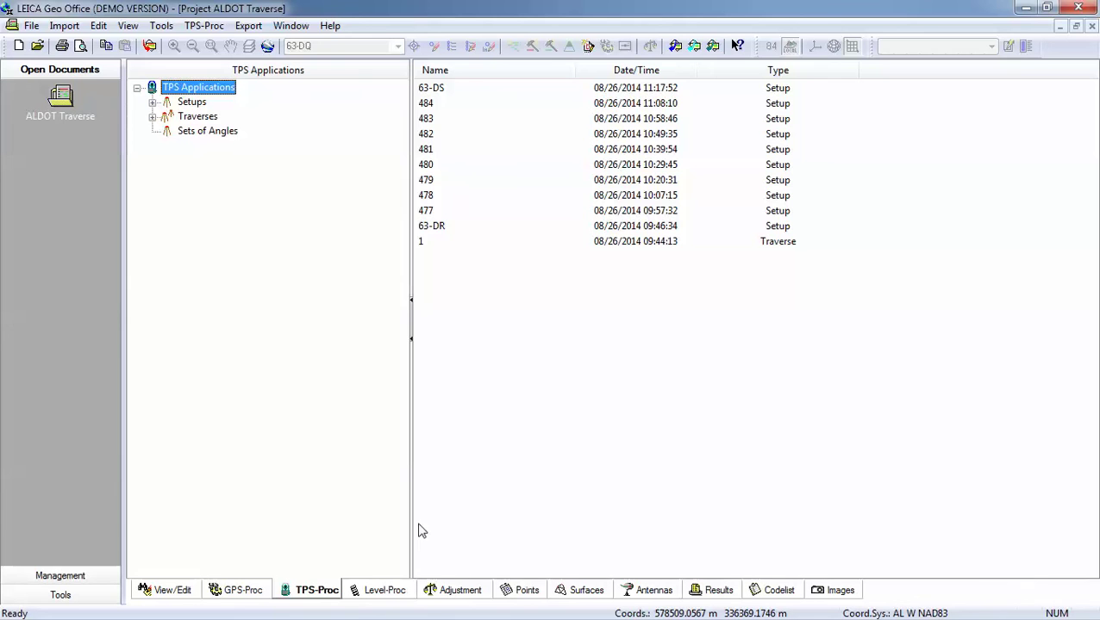
Show the traverse plot, then list the adjusted point coordinates under Points.
left_click(191, 592)
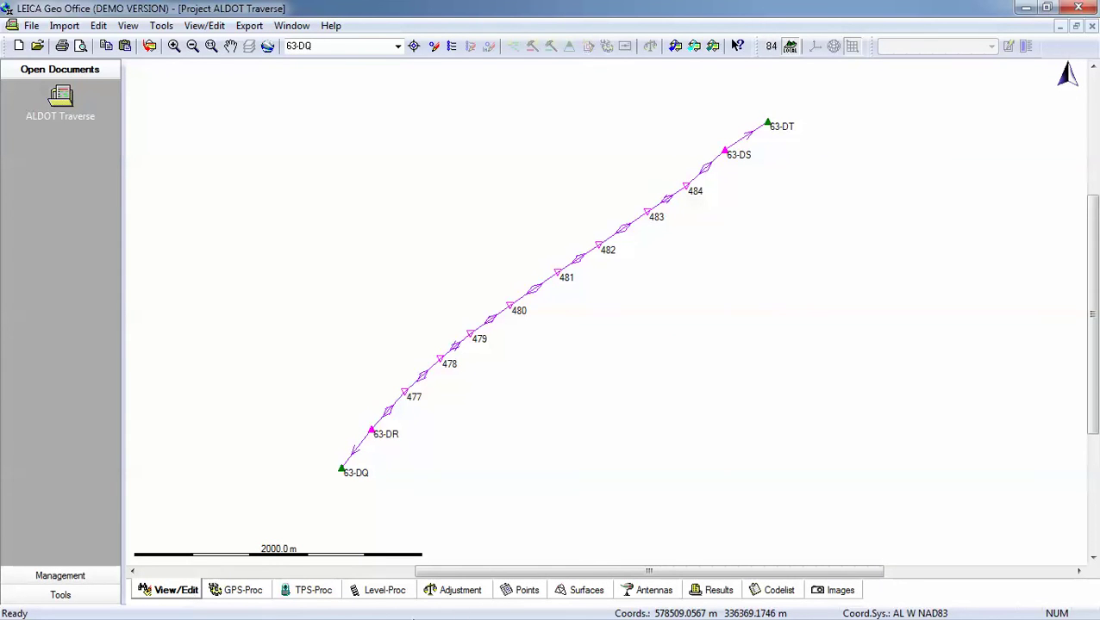
left_click(526, 593)
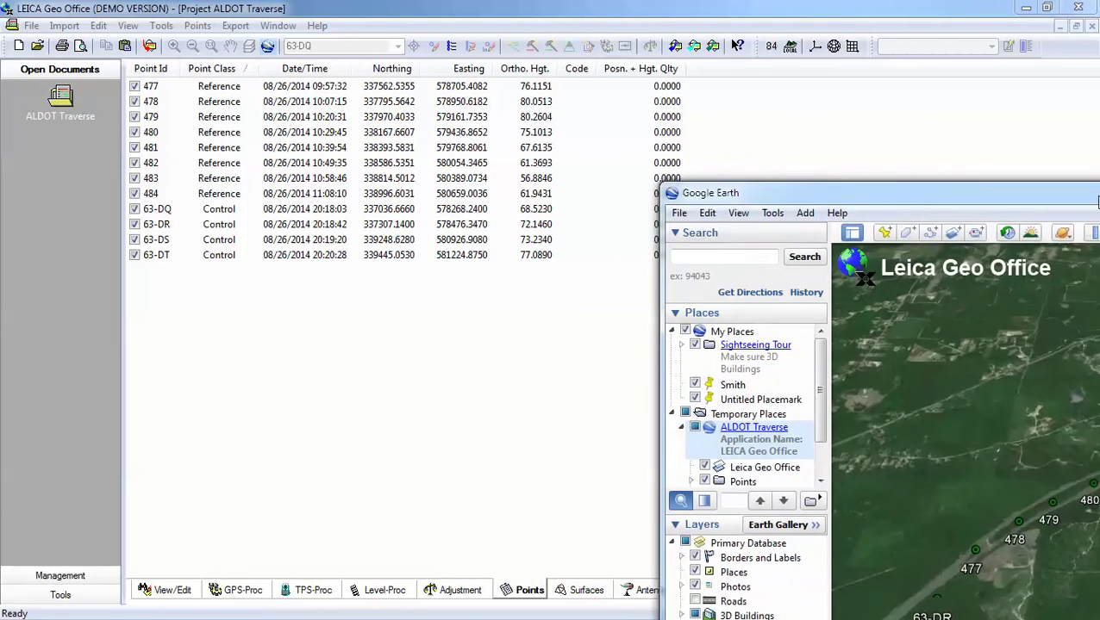
Move the Google Earth window fully into view to see points 63-DQ through 63-DT.
left_click_drag(1091, 196, 658, 8)
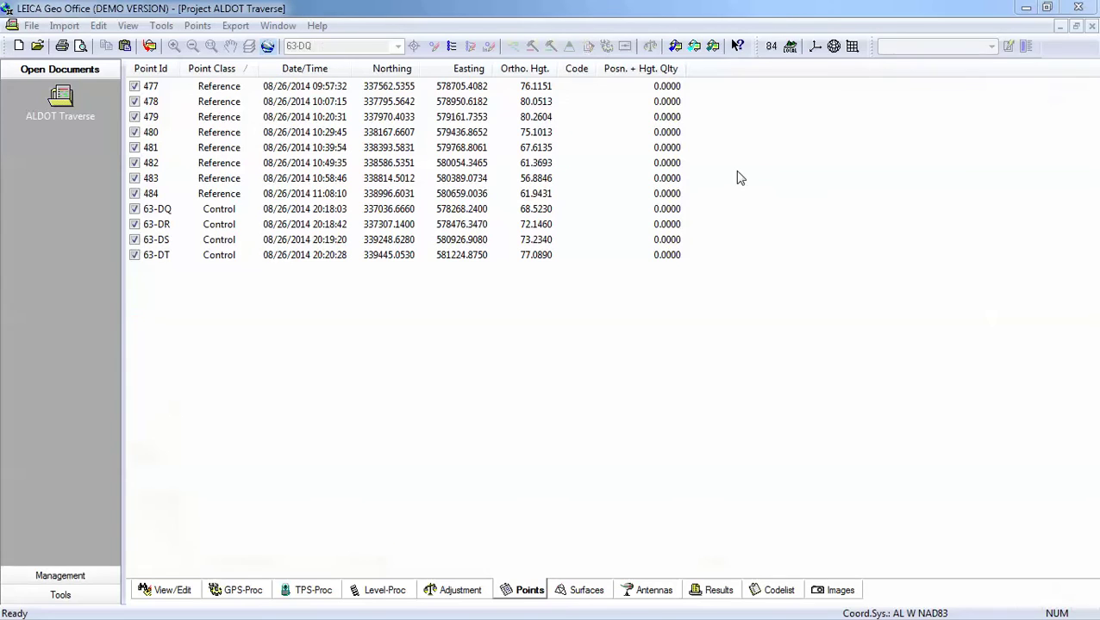